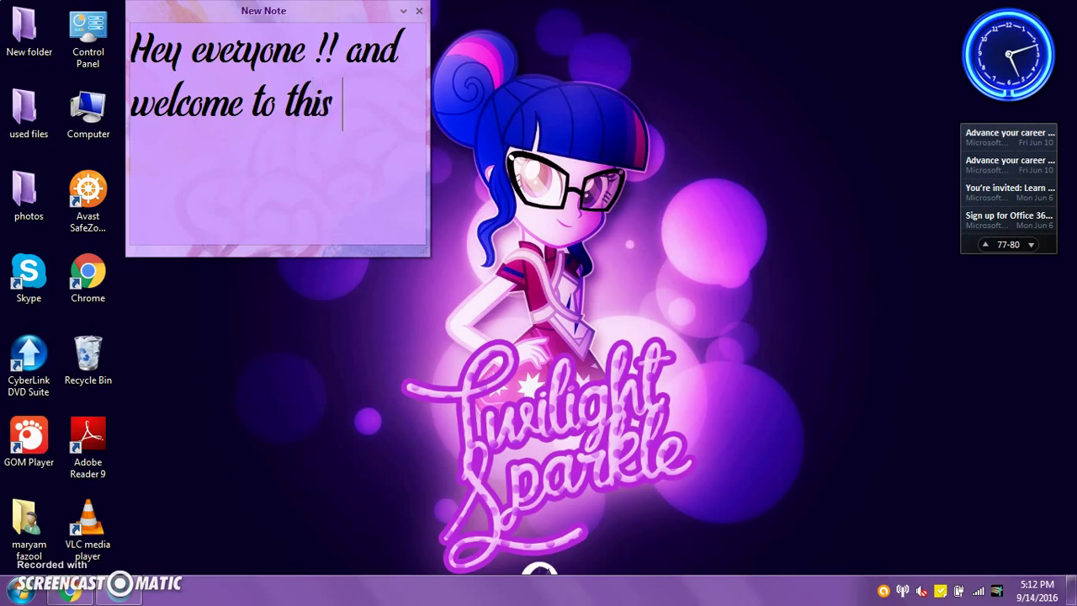
Type the intro about getting these sticky notes for free on your computer / laptop!!!
{"action": "type", "text": "i a"}
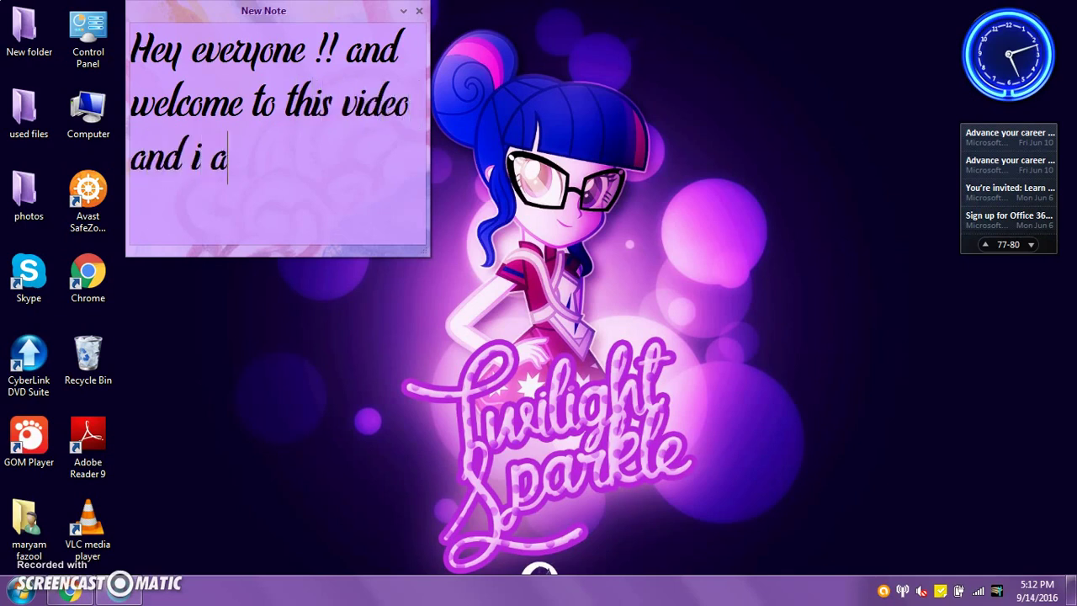
{"action": "type", "text": "m gonna be "}
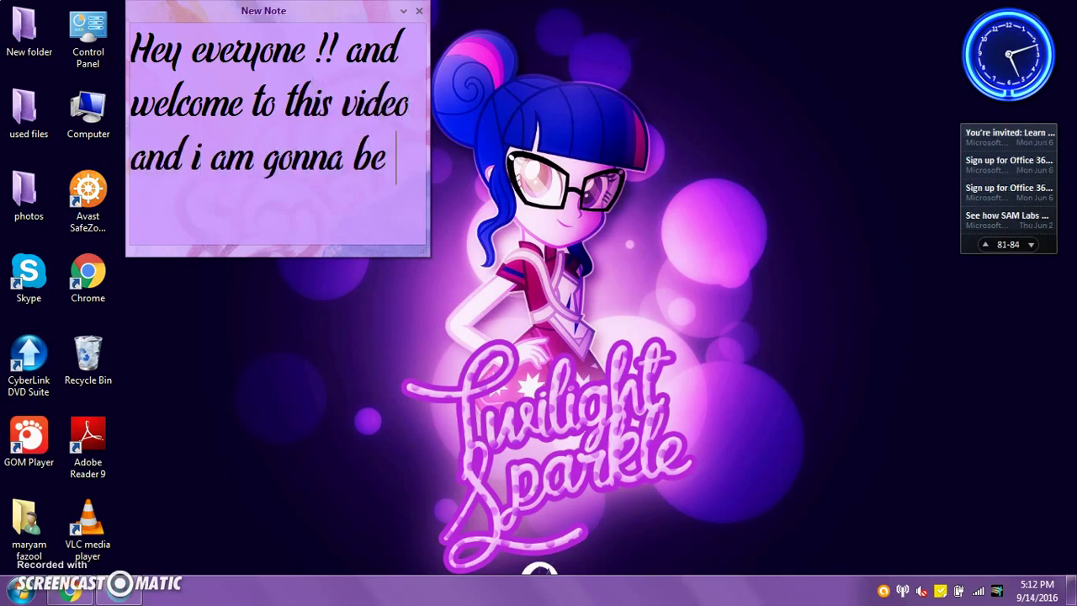
{"action": "type", "text": "shwoing you on th"}
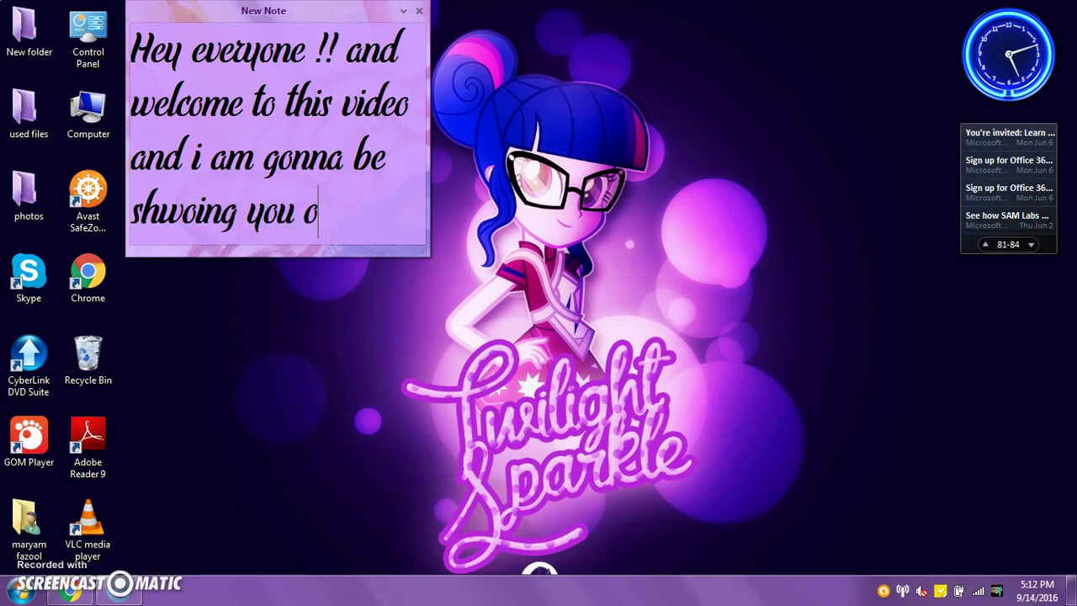
{"action": "key", "text": "BackSpace"}
{"action": "key", "text": "BackSpace"}
{"action": "type", "text": "how to get t"}
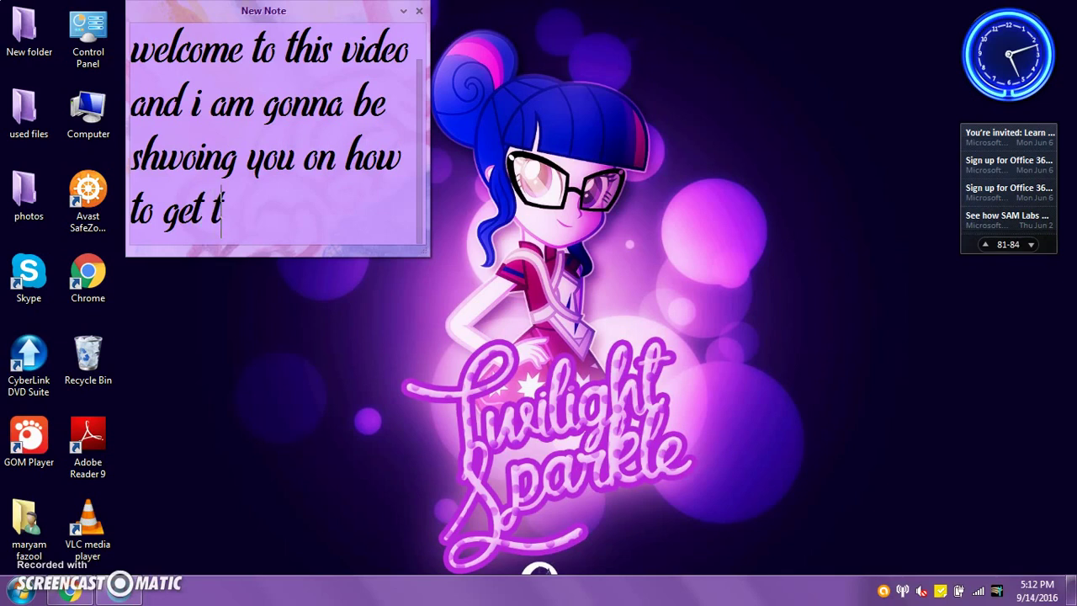
{"action": "type", "text": "his stick"}
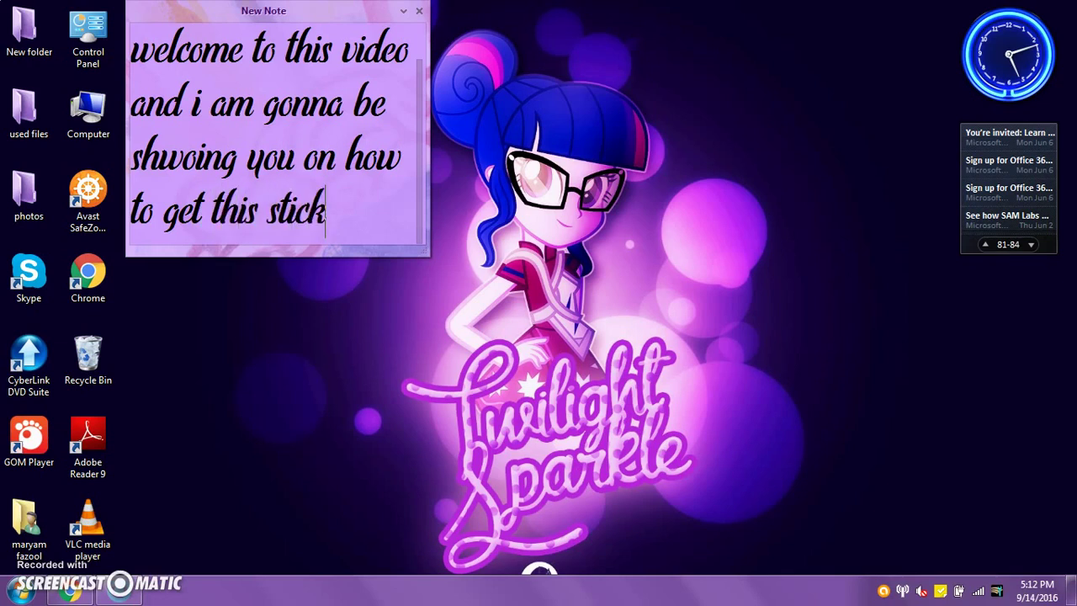
{"action": "type", "text": "y ni"}
{"action": "key", "text": "BackSpace"}
{"action": "type", "text": "otes for "}
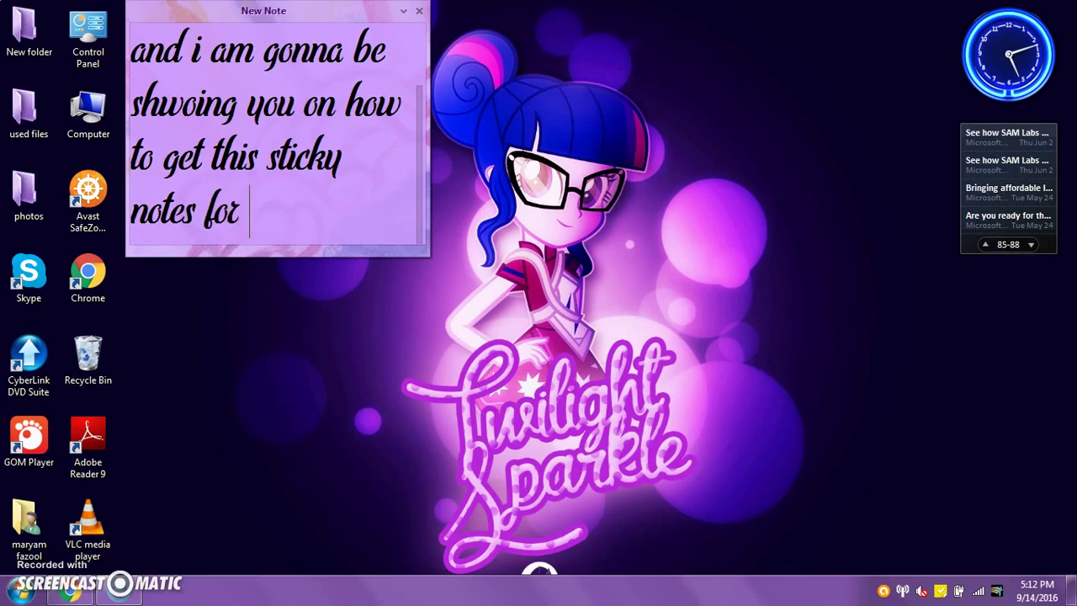
{"action": "type", "text": "free in y"}
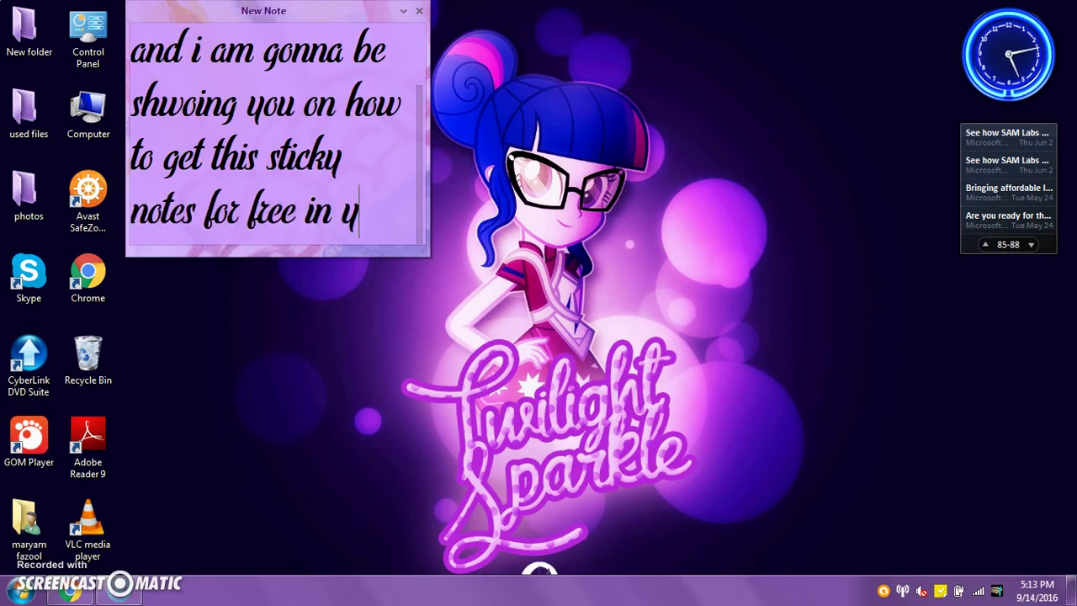
{"action": "type", "text": "our computer"}
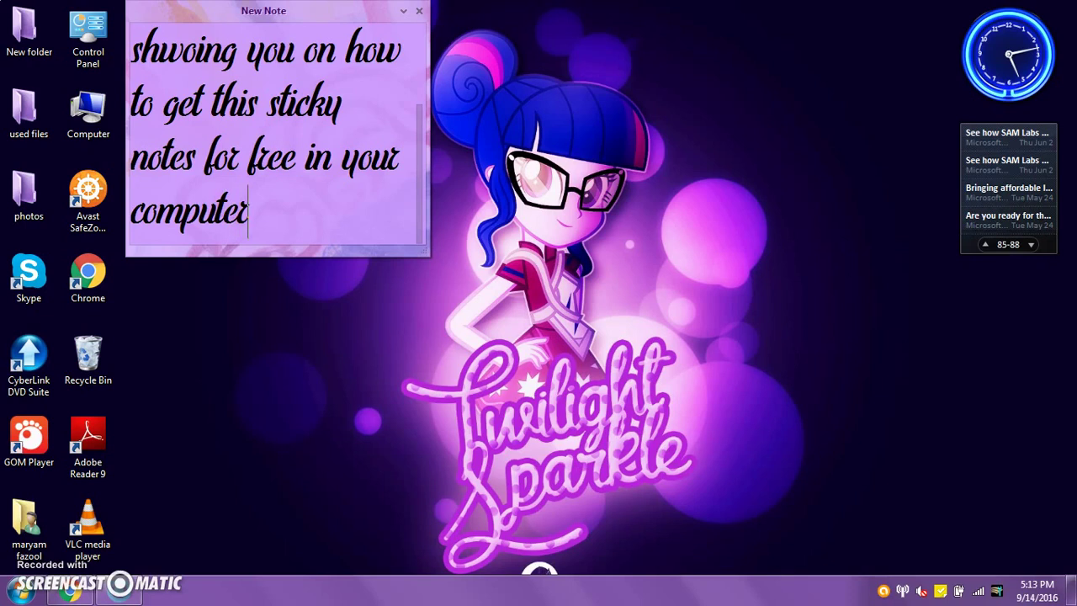
{"action": "type", "text": " / lap"}
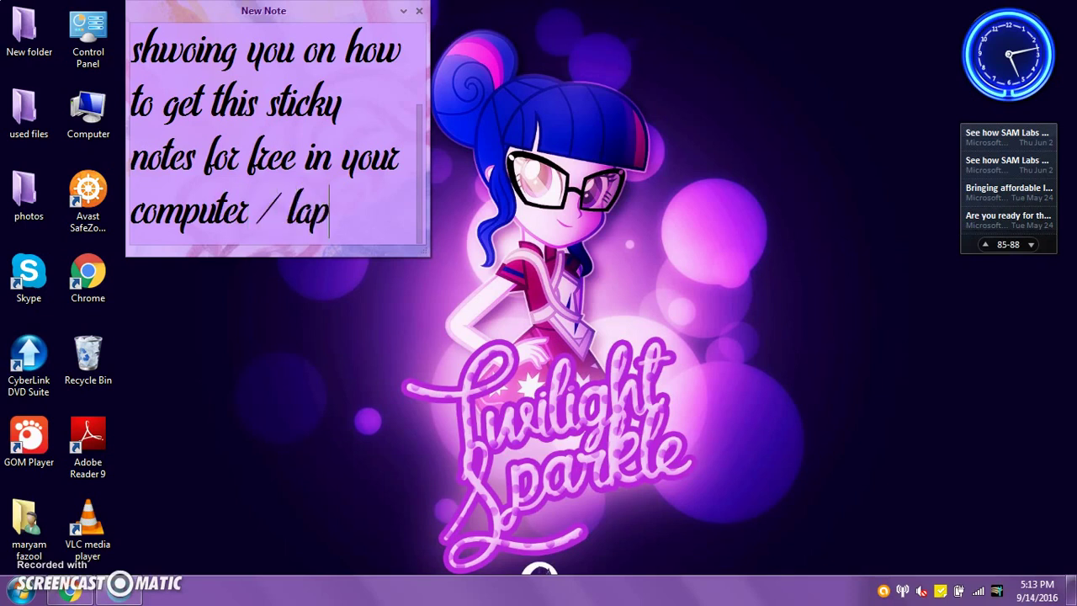
{"action": "type", "text": "top!!!"}
Add lines crediting a YouTuber's comment on a previous video, then show that comment in Chrome.
{"action": "key", "text": "Return"}
{"action": "type", "text": "ummm...."}
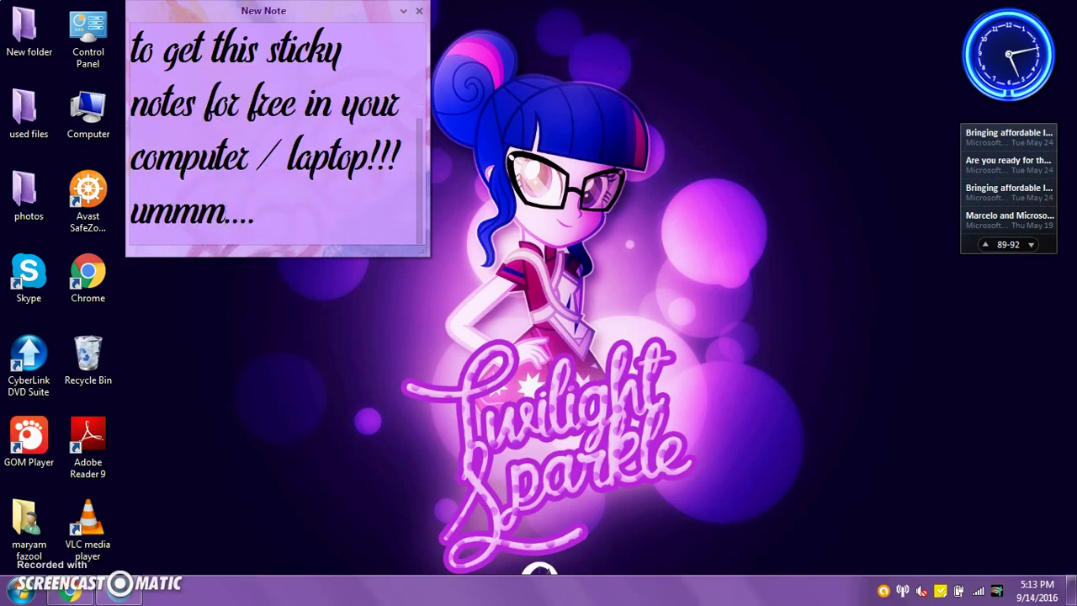
{"action": "type", "text": " i got t"}
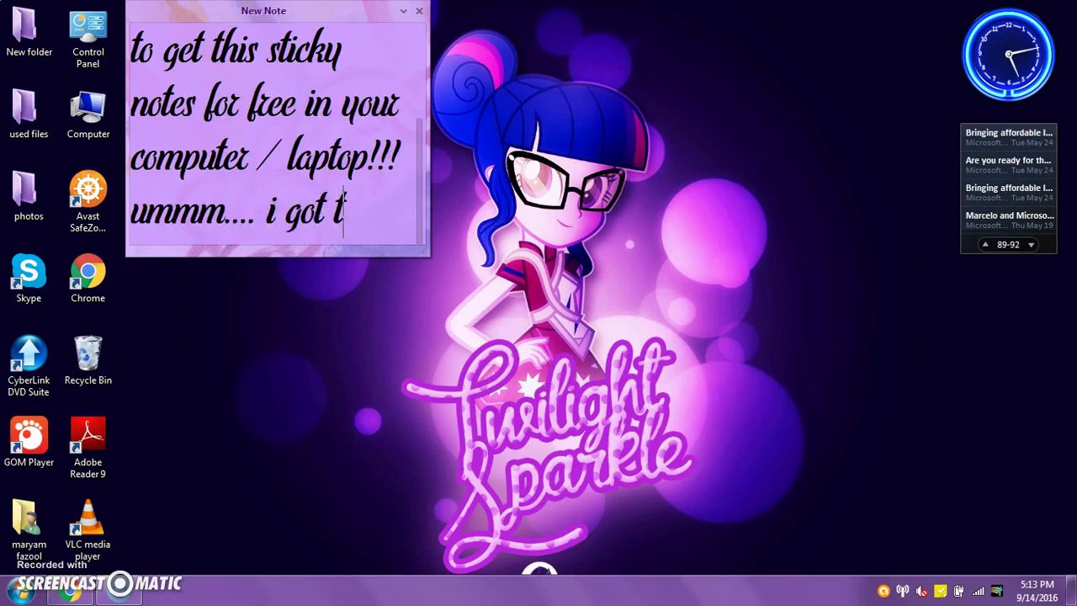
{"action": "type", "text": "his idea wh"}
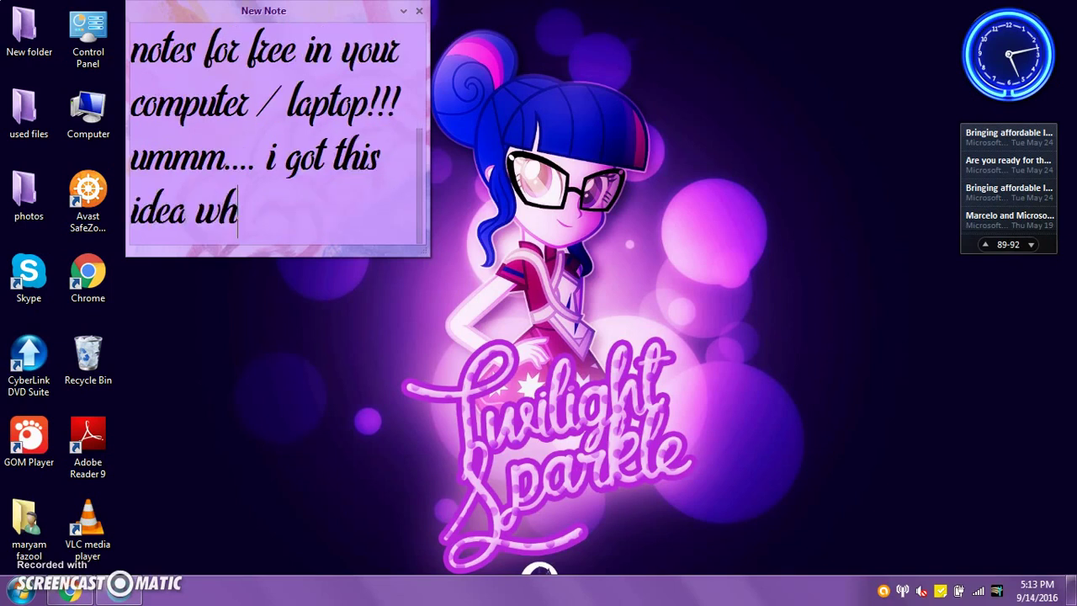
{"action": "type", "text": "en briana s"}
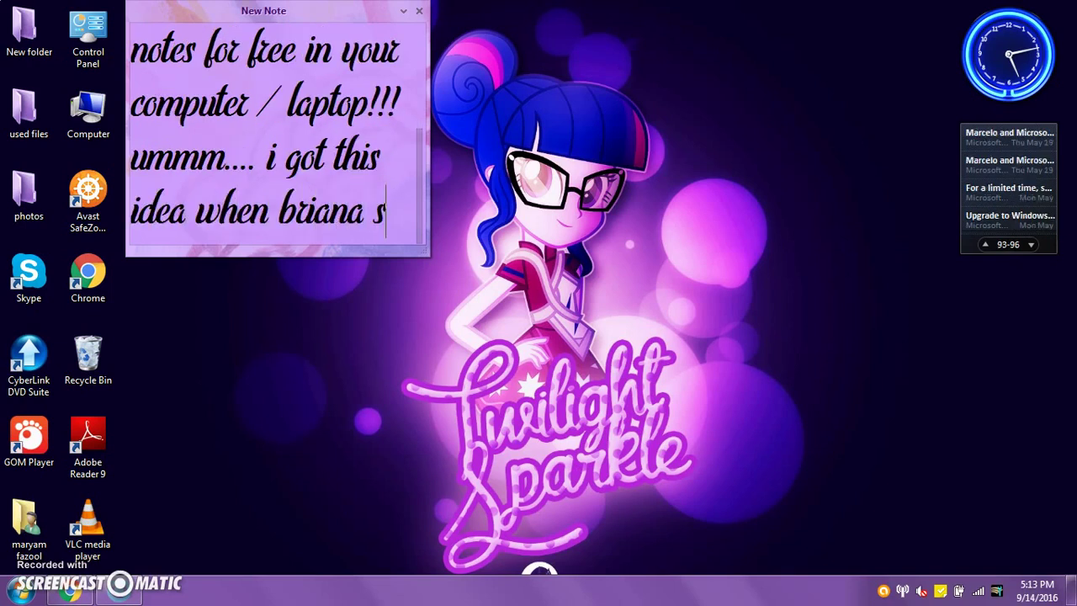
{"action": "type", "text": "tyles ("}
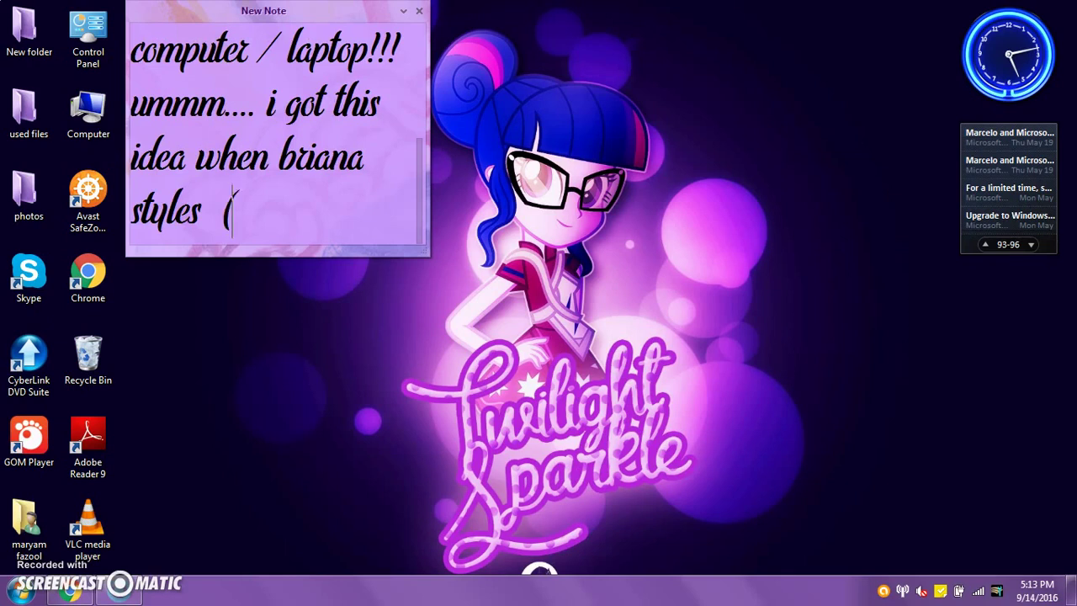
{"action": "type", "text": " a y"}
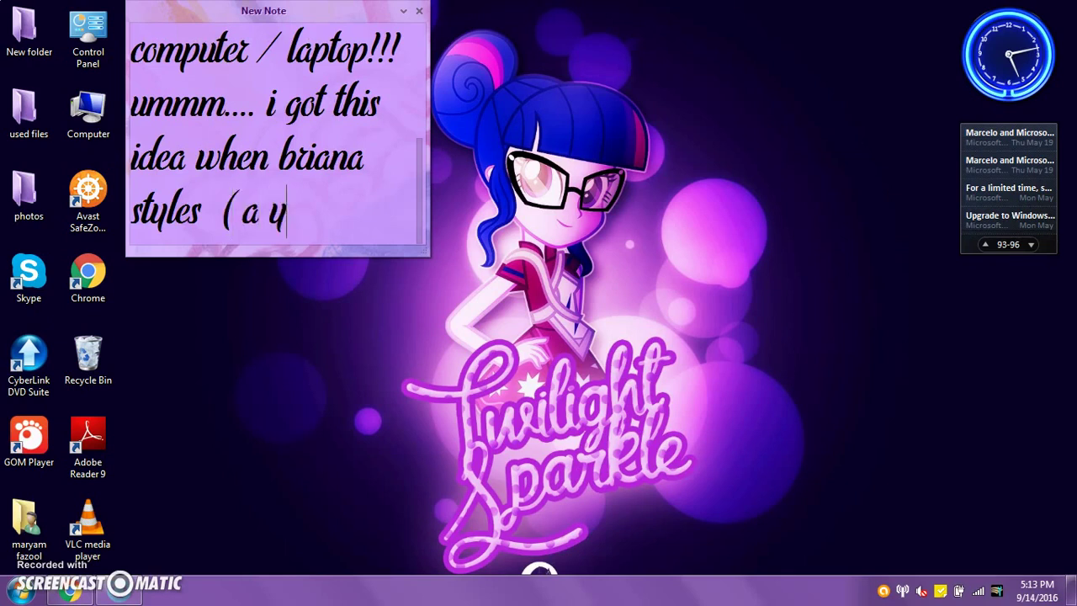
{"action": "type", "text": "outuber"}
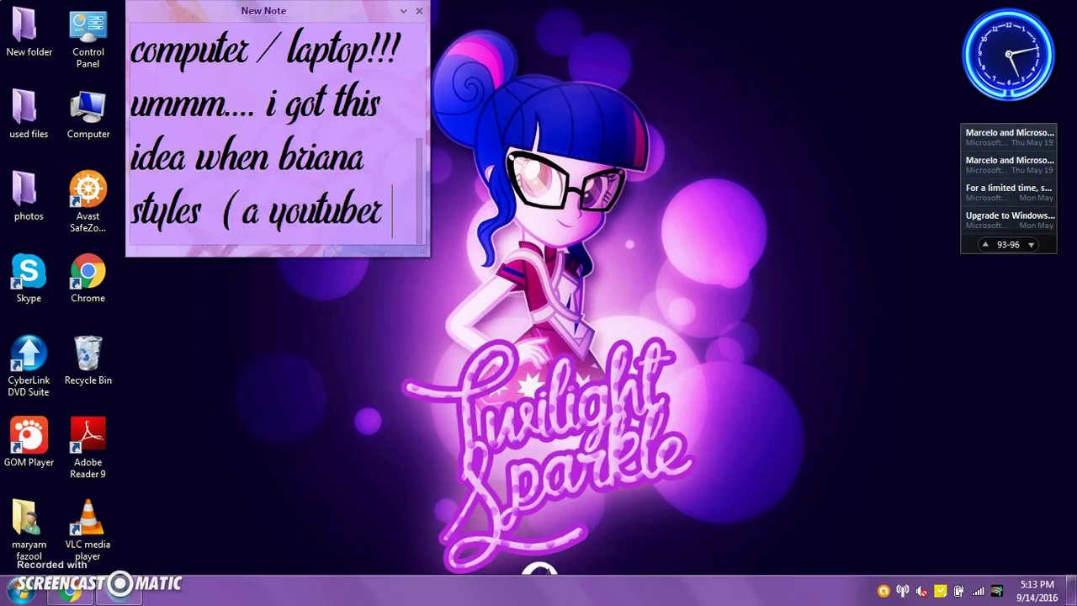
{"action": "type", "text": " )"}
{"action": "key", "text": "Return"}
{"action": "type", "text": "commen"}
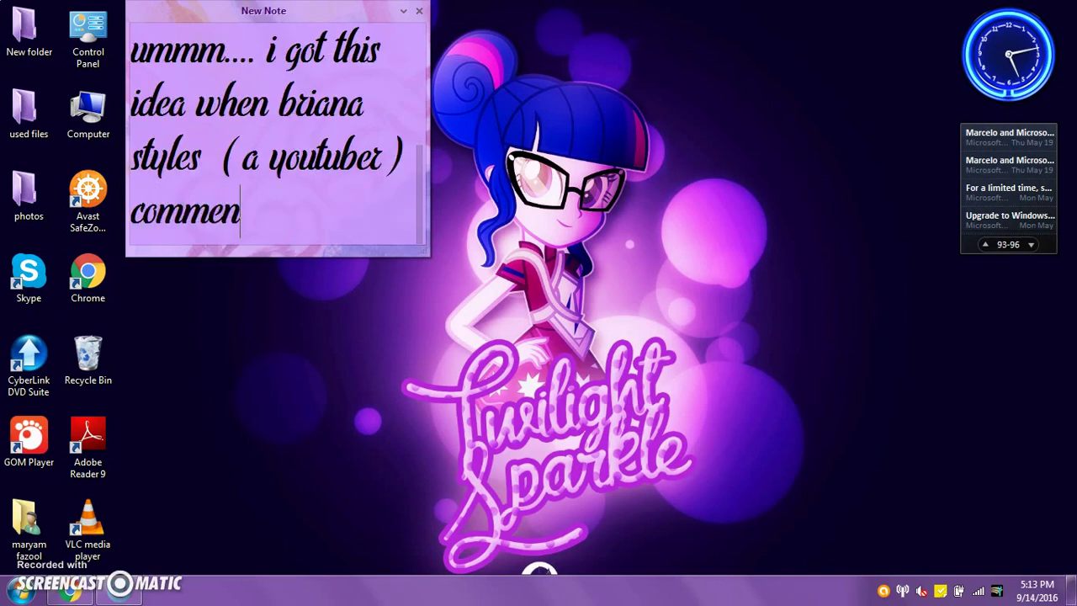
{"action": "type", "text": "ted in"}
{"action": "key", "text": "BackSpace"}
{"action": "key", "text": "BackSpace"}
{"action": "key", "text": "BackSpace"}
{"action": "type", "text": "in on"}
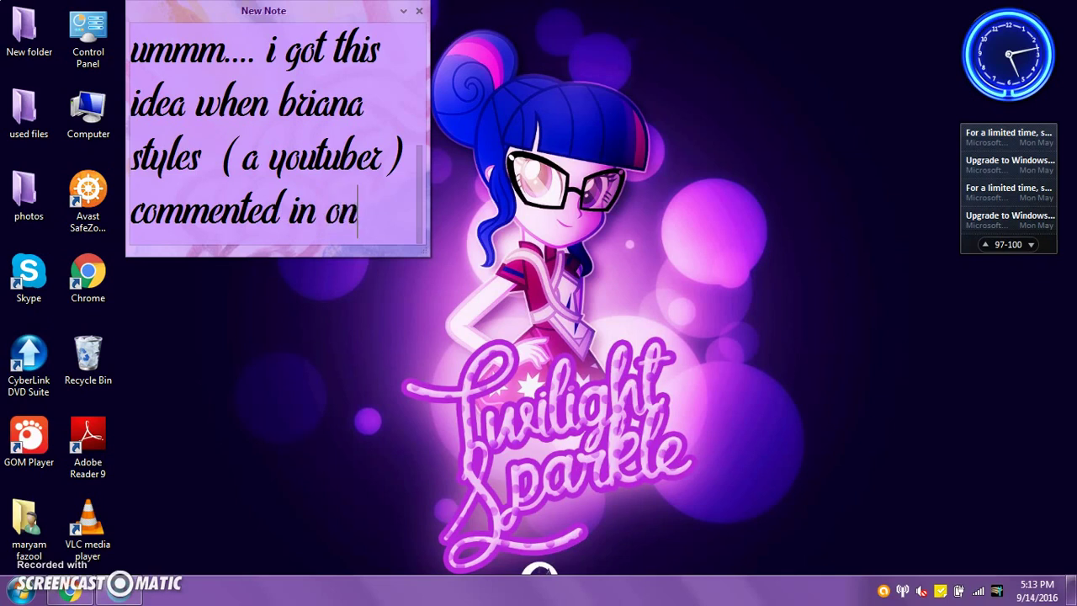
{"action": "type", "text": "e of my p"}
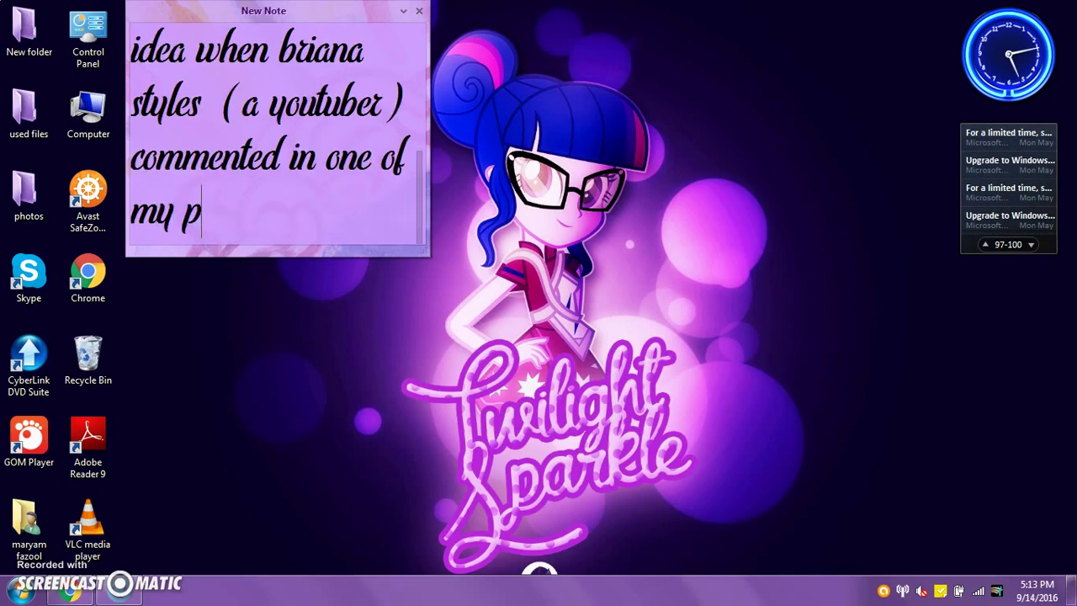
{"action": "type", "text": "revious v"}
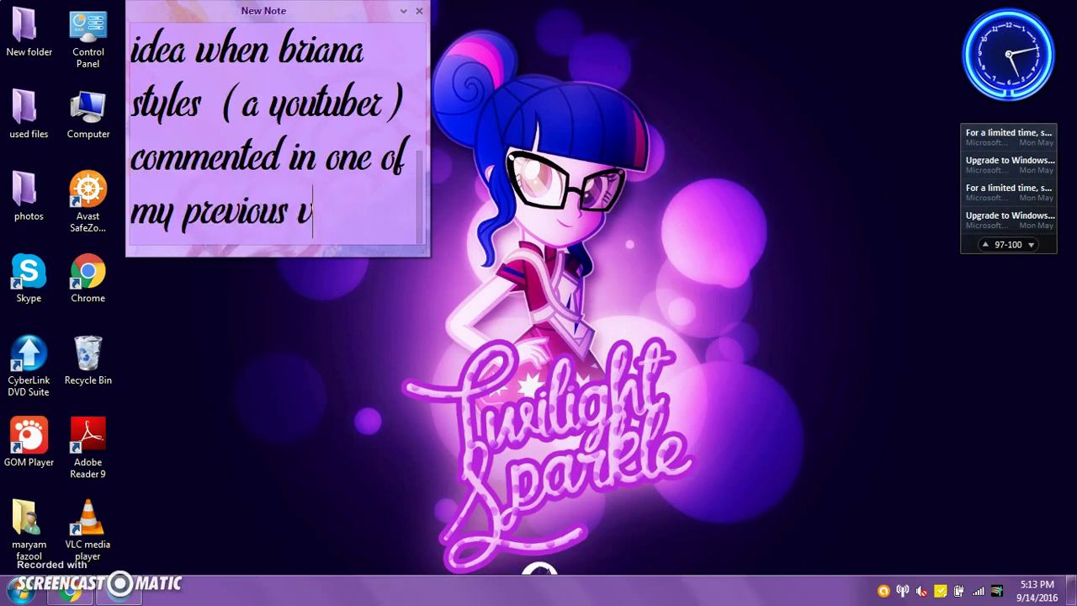
{"action": "type", "text": "ideos to go do."}
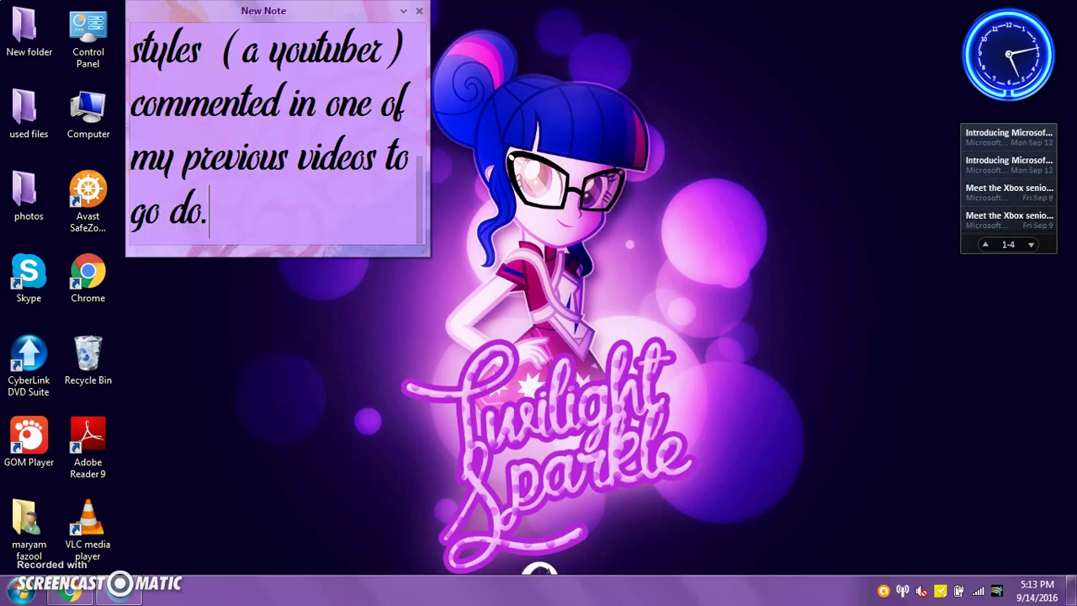
{"action": "key", "text": "BackSpace"}
{"action": "key", "text": "BackSpace"}
{"action": "key", "text": "BackSpace"}
{"action": "key", "text": "BackSpace"}
{"action": "key", "text": "BackSpace"}
{"action": "type", "text": "do so"}
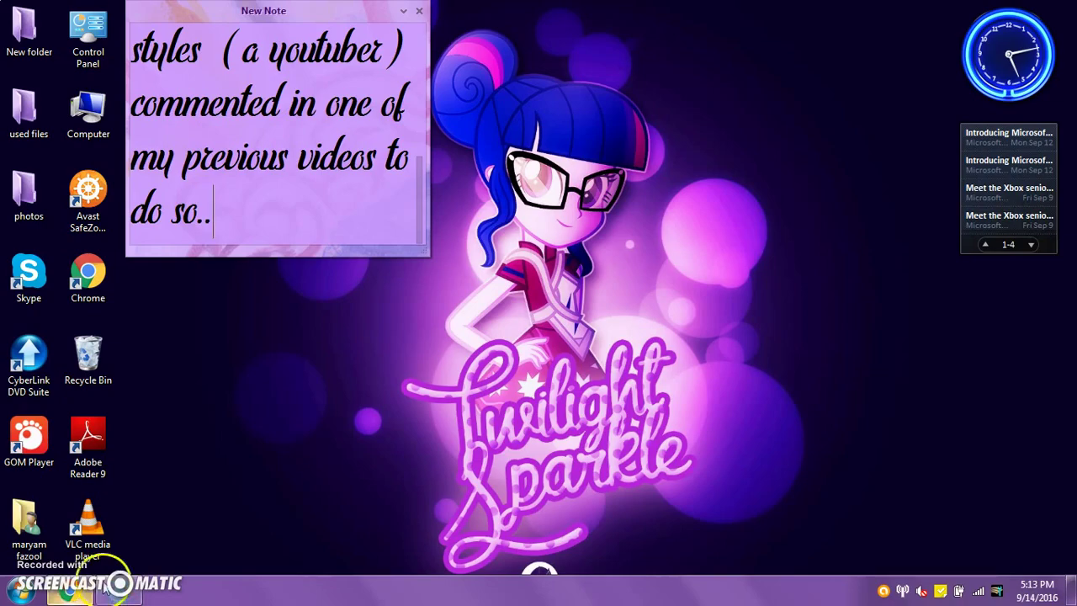
{"action": "left_click", "coordinate": [71, 589]}
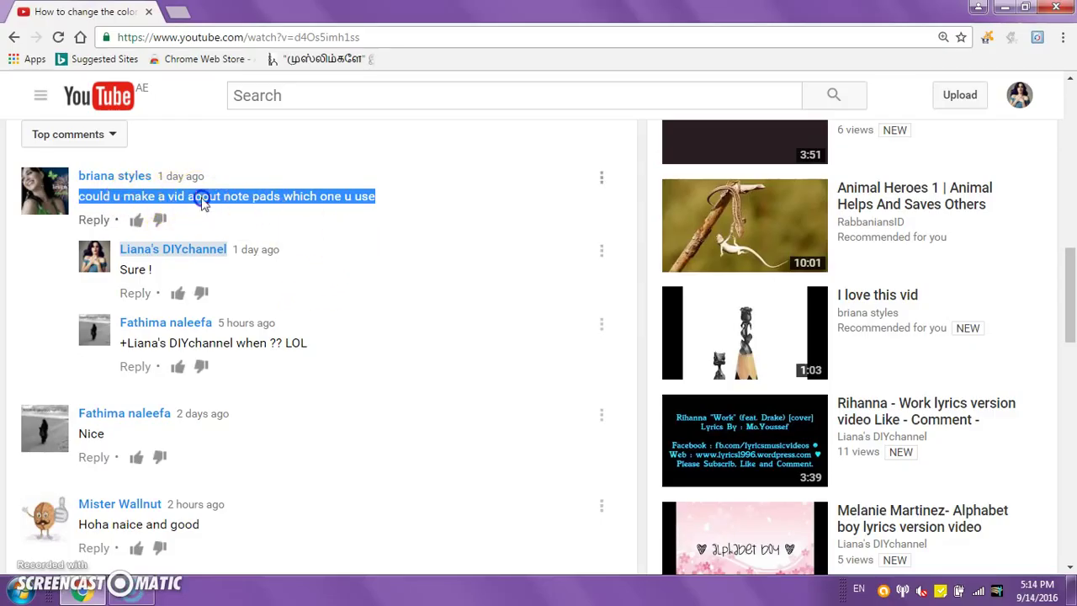
{"action": "left_click", "coordinate": [261, 195]}
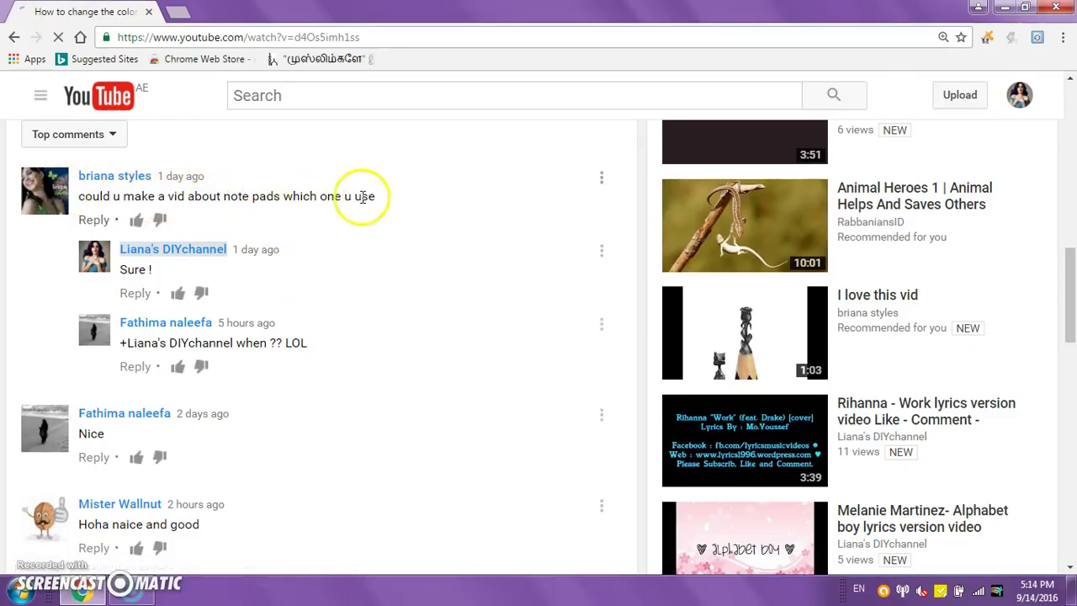
On the desktop note, erase 'so yeah!! lets continue our mission' and write 'open up google chrome...'.
{"action": "key", "text": "super+d"}
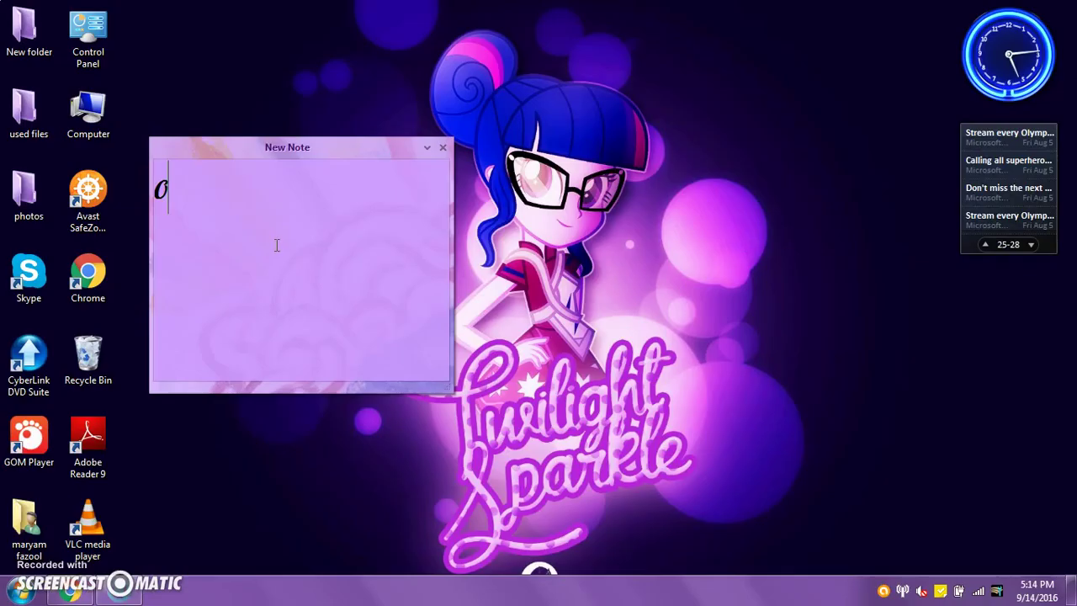
{"action": "type", "text": "h so yeah"}
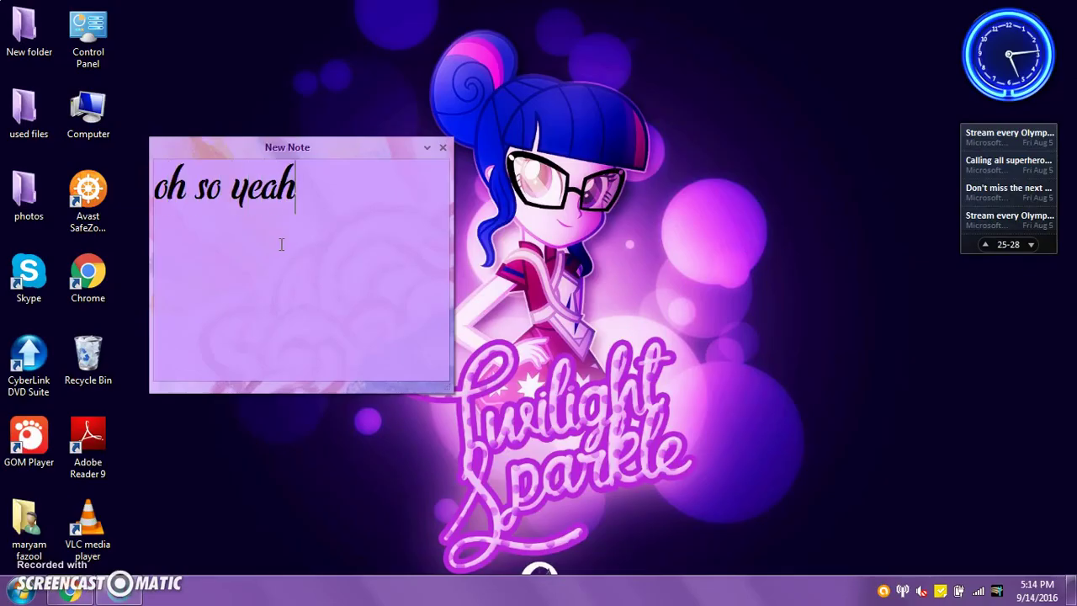
{"action": "type", "text": "!!"}
{"action": "key", "text": "BackSpace"}
{"action": "key", "text": "BackSpace"}
{"action": "key", "text": "BackSpace"}
{"action": "key", "text": "BackSpace"}
{"action": "key", "text": "BackSpace"}
{"action": "key", "text": "BackSpace"}
{"action": "key", "text": "BackSpace"}
{"action": "key", "text": "BackSpace"}
{"action": "key", "text": "BackSpace"}
{"action": "key", "text": "BackSpace"}
{"action": "key", "text": "BackSpace"}
{"action": "key", "text": "BackSpace"}
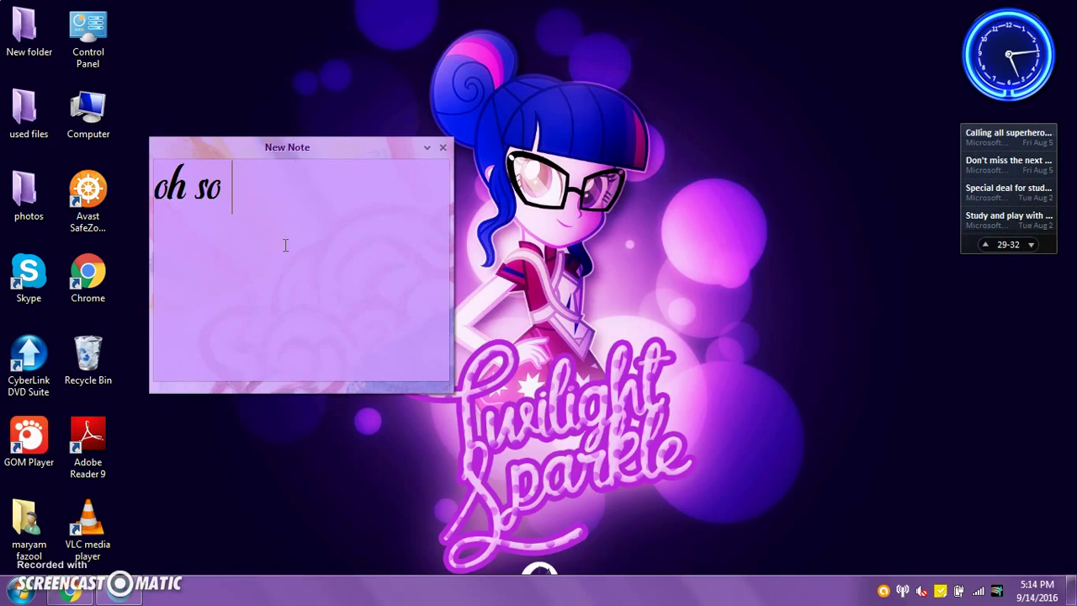
{"action": "type", "text": "lets "}
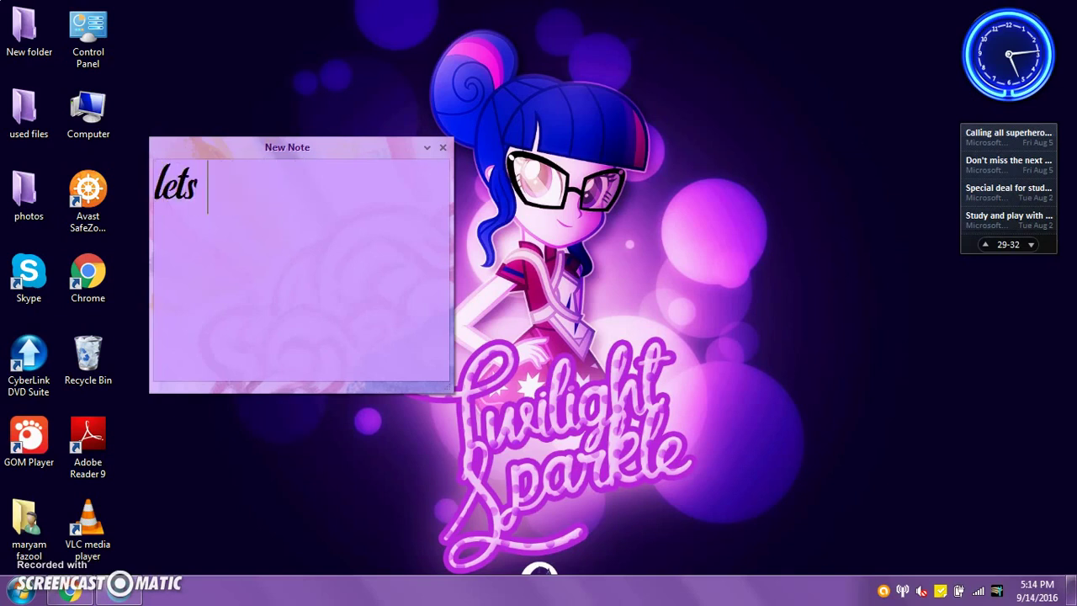
{"action": "type", "text": "contin"}
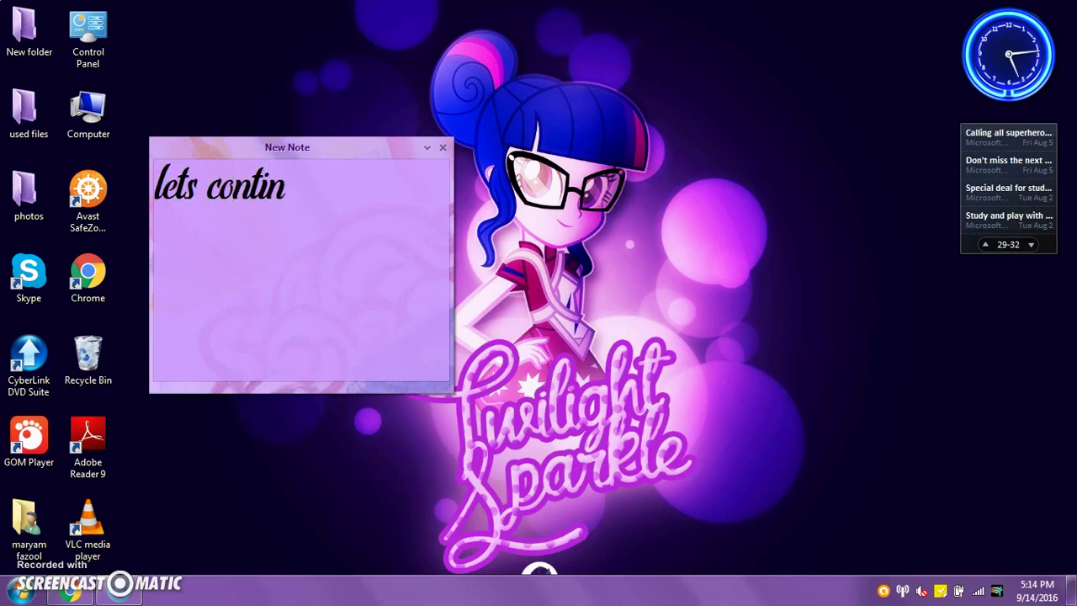
{"action": "type", "text": "ue our"}
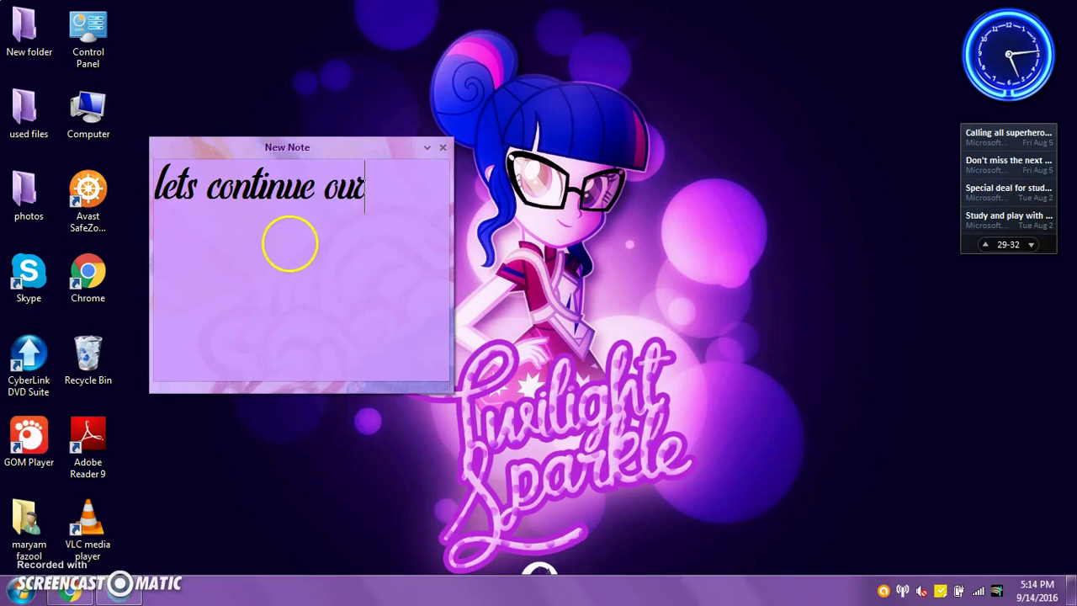
{"action": "type", "text": " misssion lol!!!"}
{"action": "key", "text": "BackSpace"}
{"action": "key", "text": "BackSpace"}
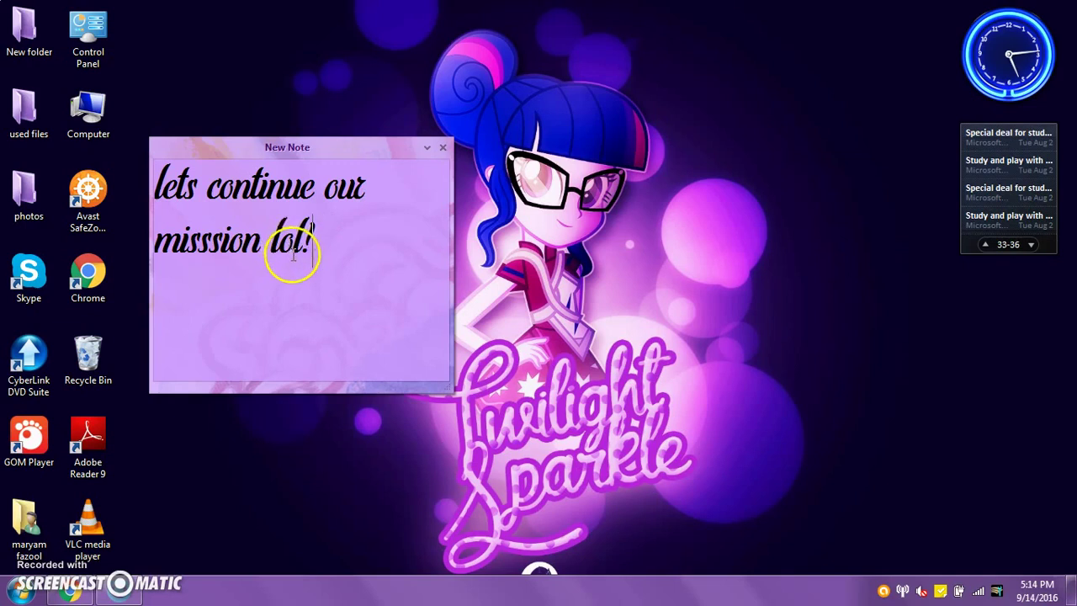
{"action": "key", "text": "BackSpace"}
{"action": "key", "text": "BackSpace"}
{"action": "key", "text": "BackSpace"}
{"action": "key", "text": "BackSpace"}
{"action": "key", "text": "BackSpace"}
{"action": "key", "text": "BackSpace"}
{"action": "key", "text": "BackSpace"}
{"action": "key", "text": "BackSpace"}
{"action": "key", "text": "BackSpace"}
{"action": "key", "text": "BackSpace"}
{"action": "key", "text": "BackSpace"}
{"action": "key", "text": "BackSpace"}
{"action": "key", "text": "BackSpace"}
{"action": "key", "text": "BackSpace"}
{"action": "key", "text": "BackSpace"}
{"action": "key", "text": "BackSpace"}
{"action": "key", "text": "BackSpace"}
{"action": "key", "text": "BackSpace"}
{"action": "key", "text": "BackSpace"}
{"action": "key", "text": "BackSpace"}
{"action": "key", "text": "BackSpace"}
{"action": "type", "text": "open up googl"}
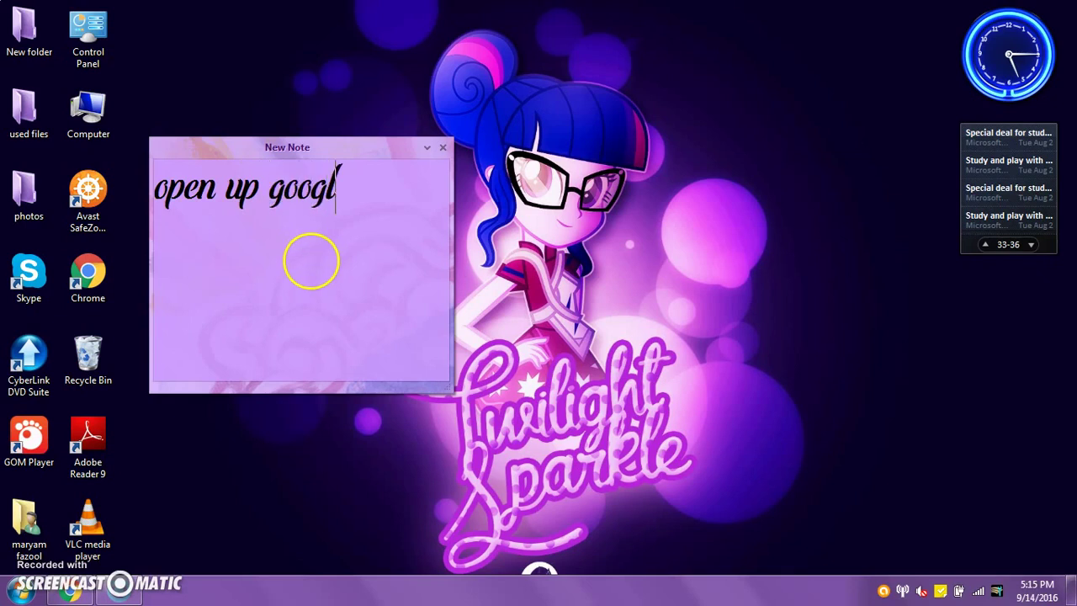
{"action": "type", "text": "e chrome..."}
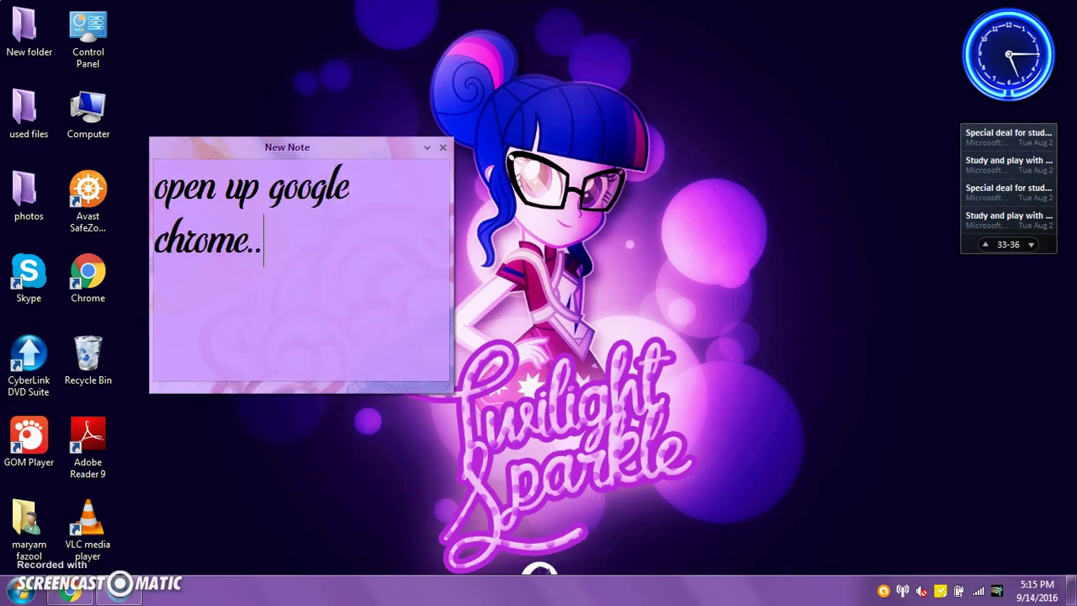
Replace the note's message with 'type simple sticky notes'.
{"action": "left_click", "coordinate": [70, 589]}
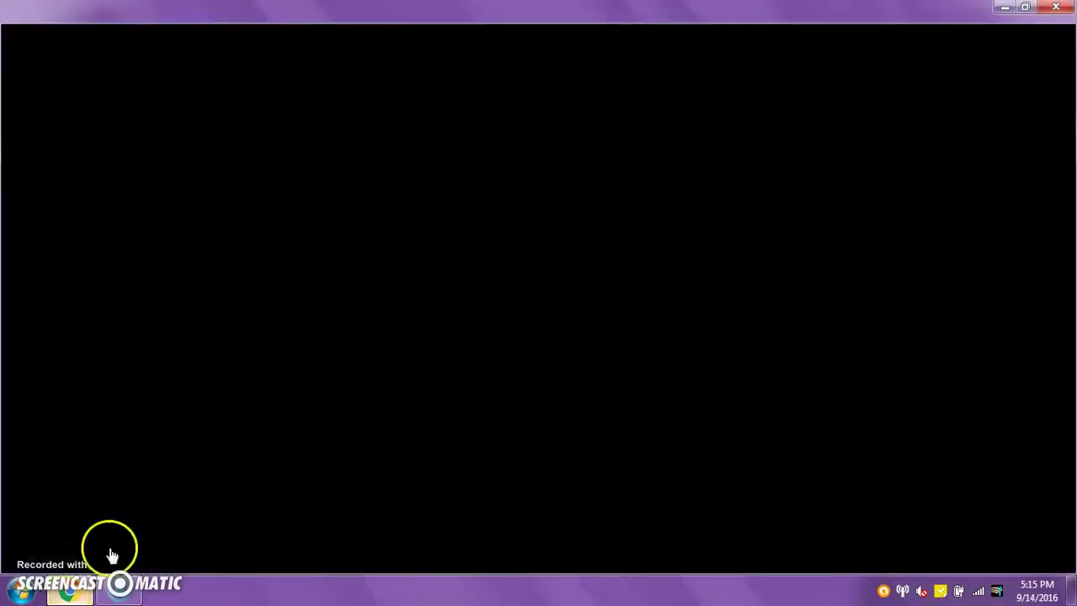
{"action": "left_click", "coordinate": [963, 593]}
{"action": "left_click_drag", "start_coordinate": [277, 252], "coordinate": [21, 124]}
{"action": "type", "text": "type "}
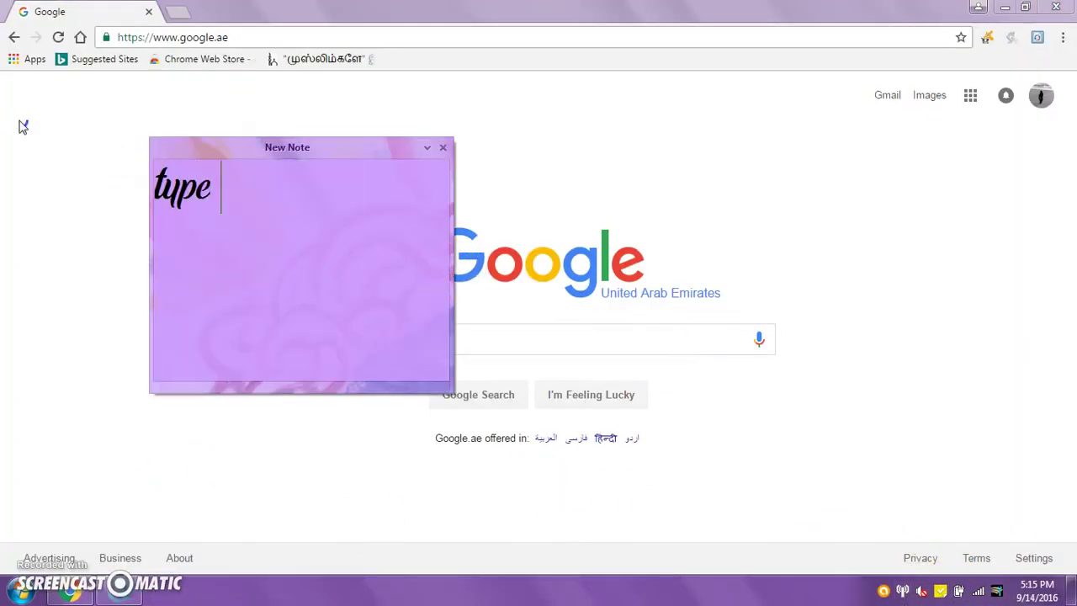
{"action": "type", "text": "simple sti"}
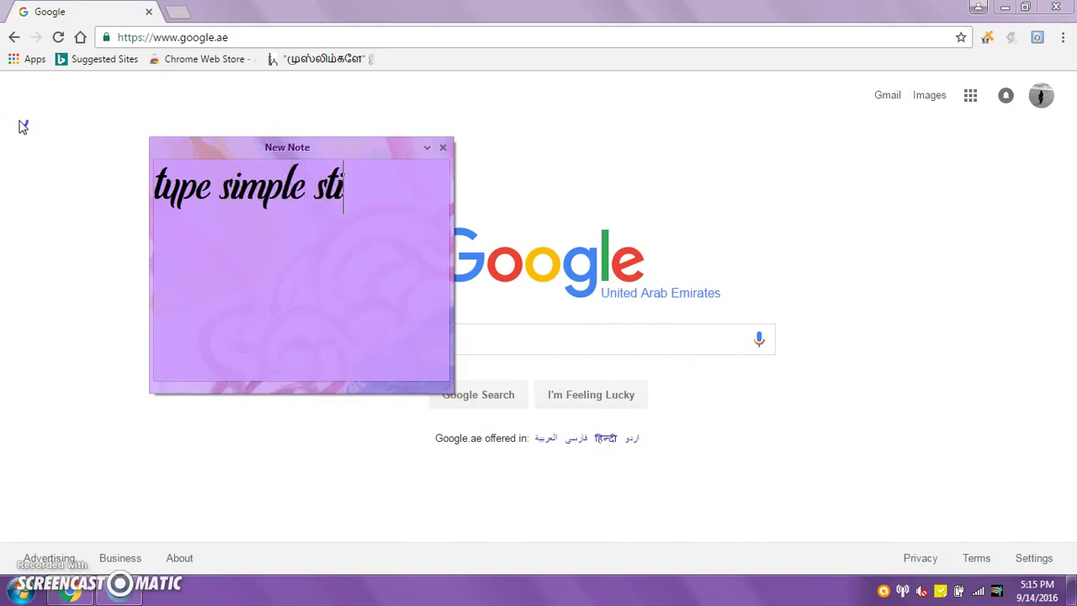
{"action": "type", "text": "cky notes"}
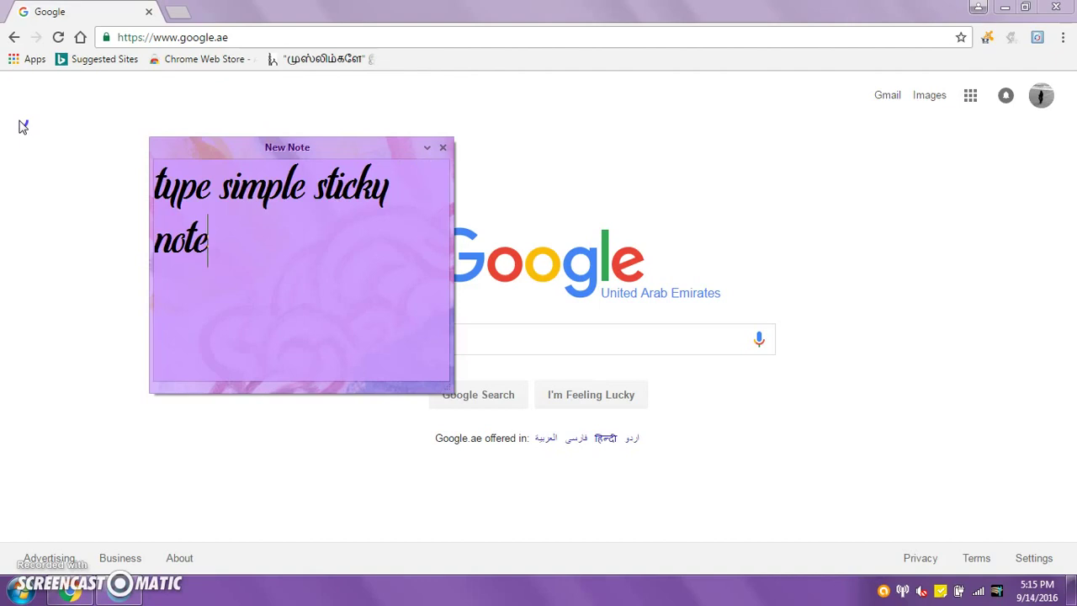
Search Google in Chrome for 'simple sticky notes'.
{"action": "left_click", "coordinate": [793, 24]}
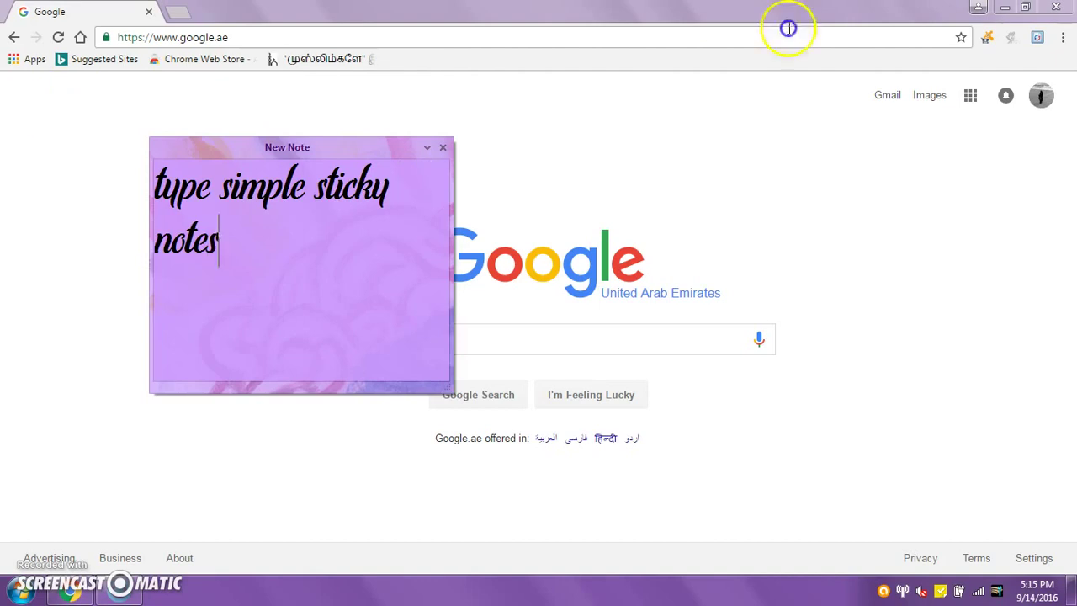
{"action": "left_click", "coordinate": [457, 341]}
{"action": "type", "text": "sime"}
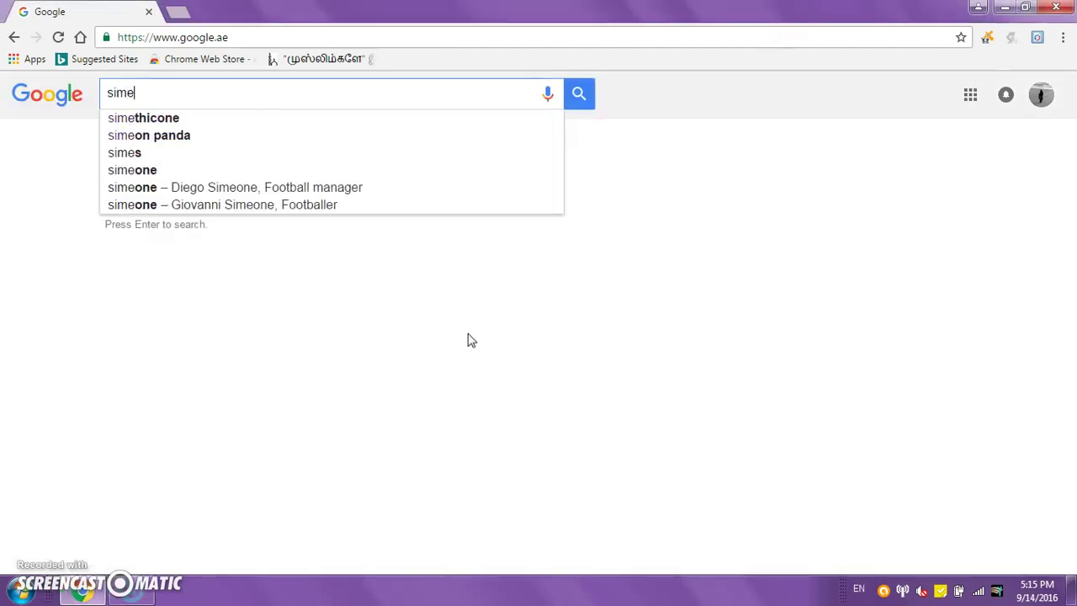
{"action": "key", "text": "BackSpace"}
{"action": "type", "text": "ple s"}
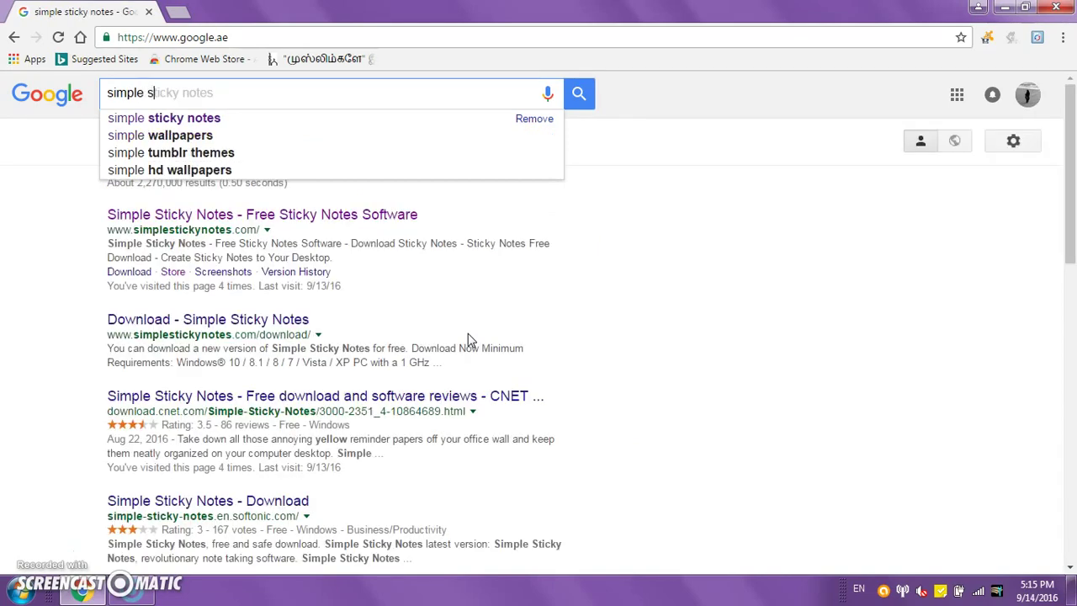
{"action": "type", "text": "ticky notes"}
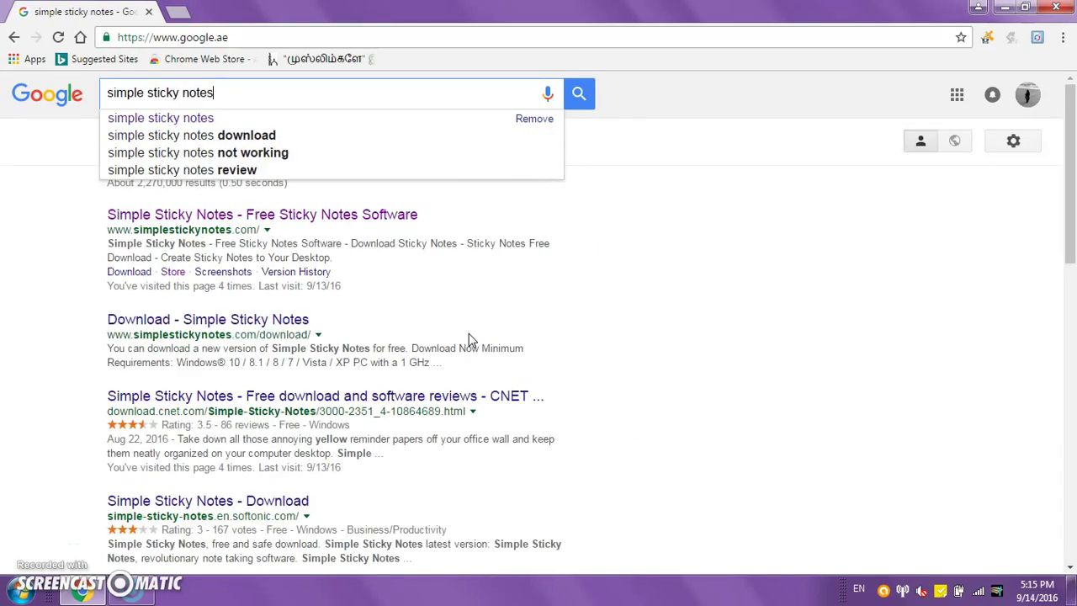
{"action": "left_click", "coordinate": [471, 339]}
Write 'now you have to click the first one' in the note and open the first result, the official site.
{"action": "left_click", "coordinate": [278, 215]}
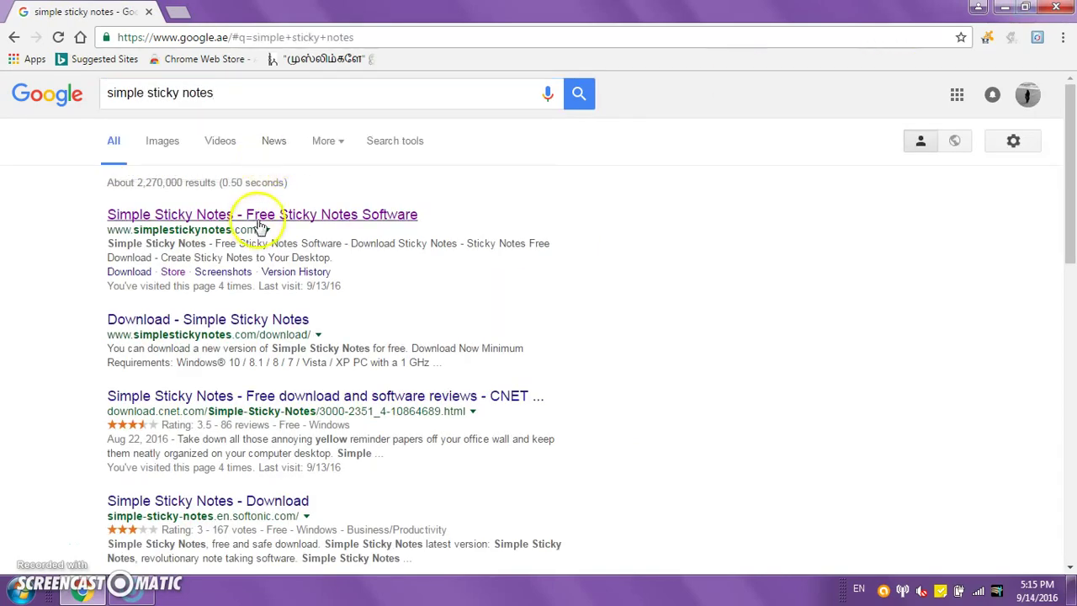
{"action": "key", "text": "ctrl+alt+n"}
{"action": "type", "text": "n"}
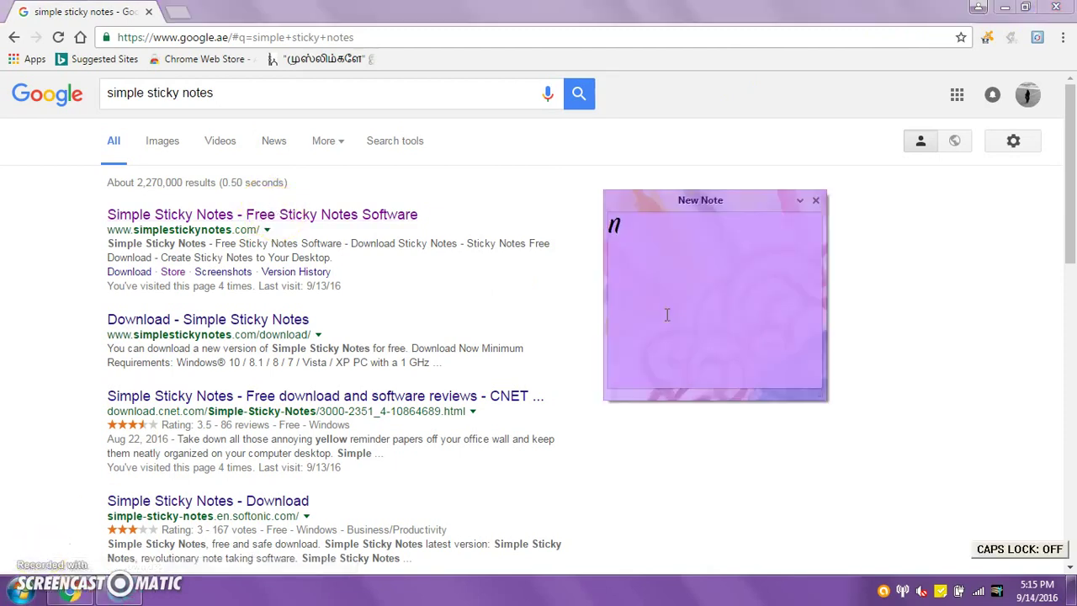
{"action": "type", "text": "ow you have to click t"}
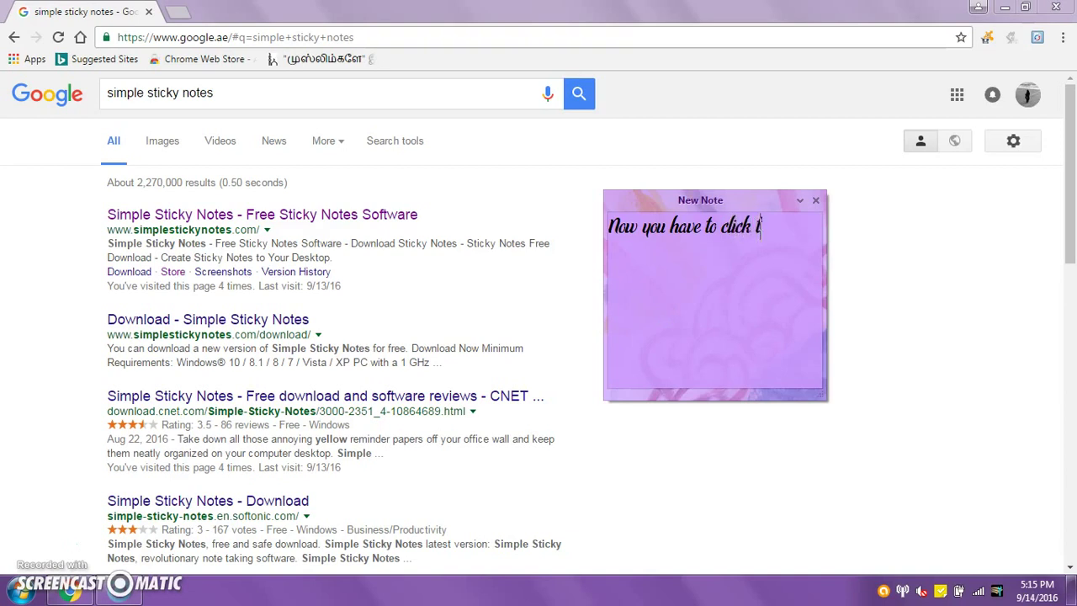
{"action": "type", "text": "he first one!"}
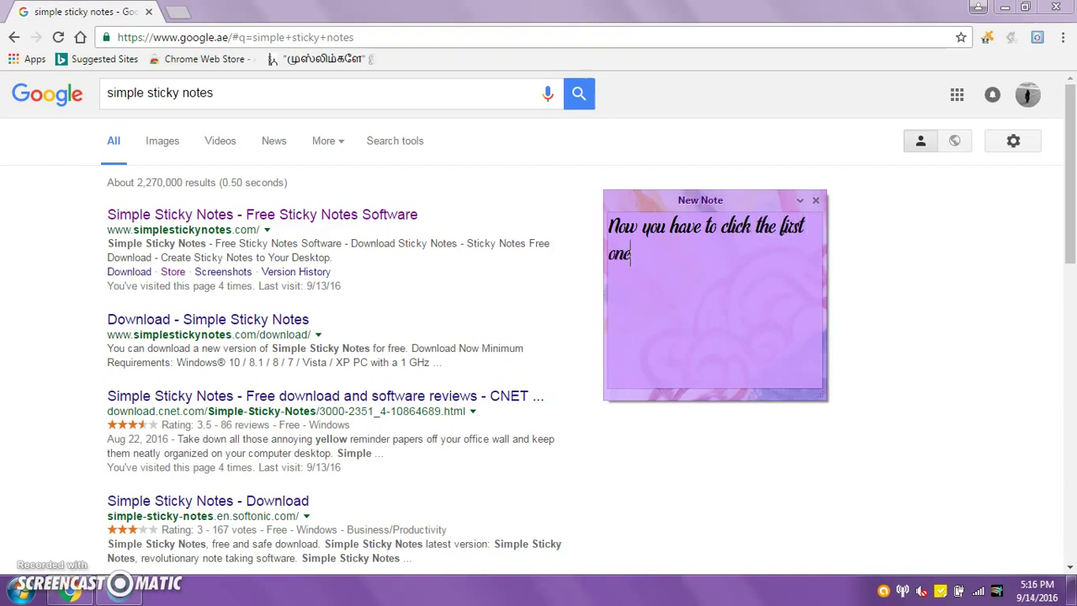
{"action": "left_click", "coordinate": [392, 216]}
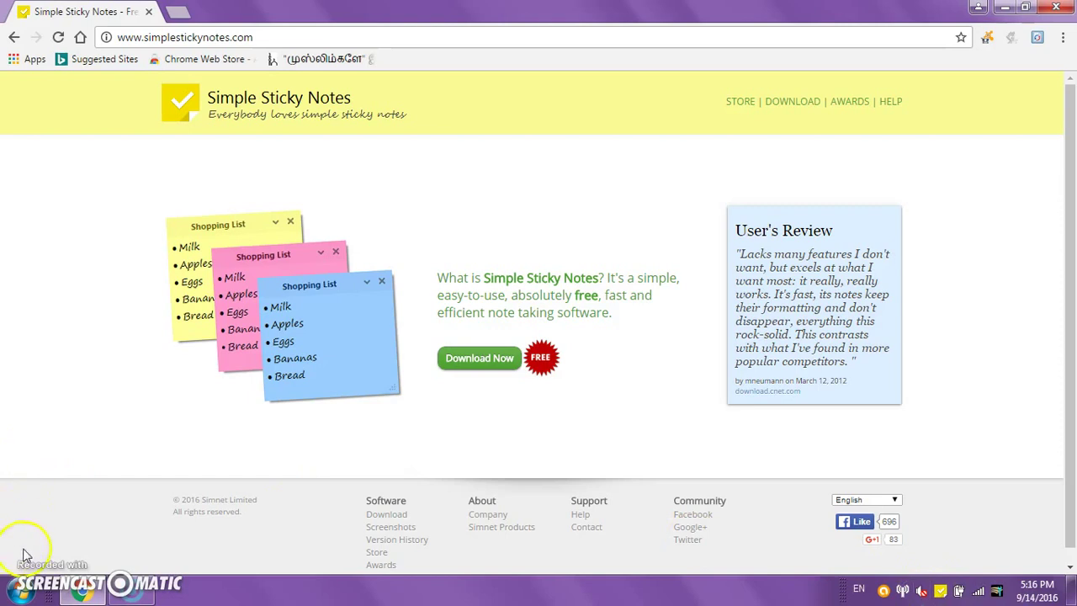
Add 'Gone!' to the note and start the free Simple Sticky Notes download.
{"action": "type", "text": "Gon"}
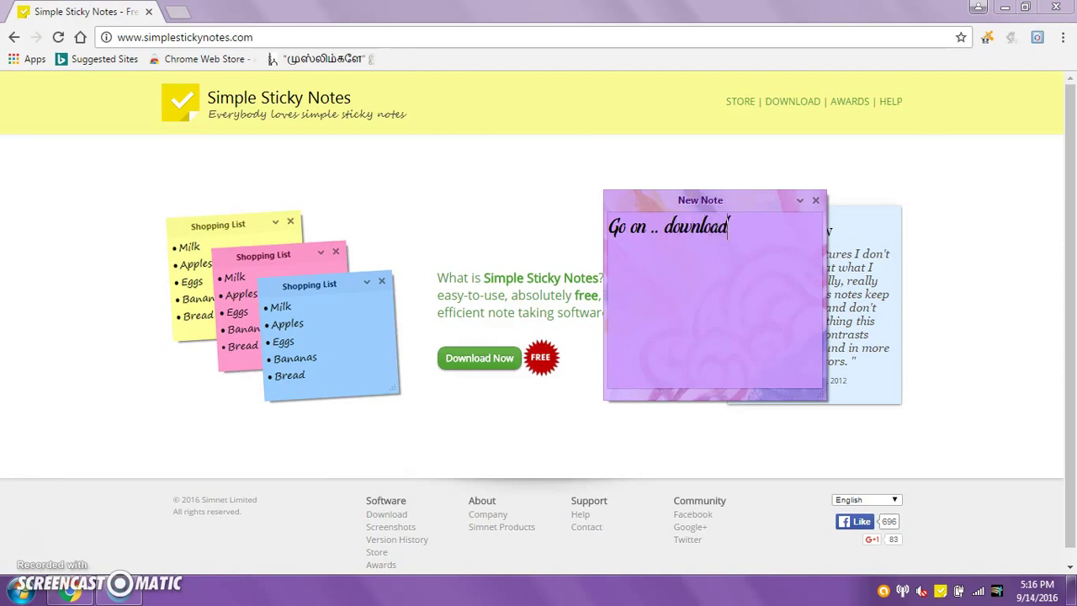
{"action": "type", "text": "e!"}
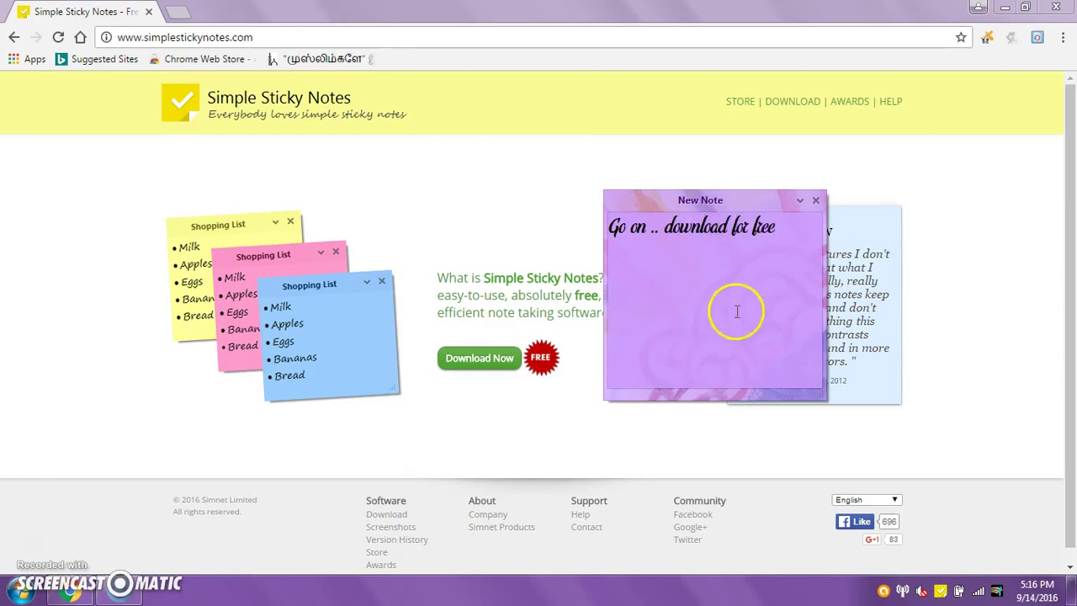
{"action": "left_click", "coordinate": [513, 360]}
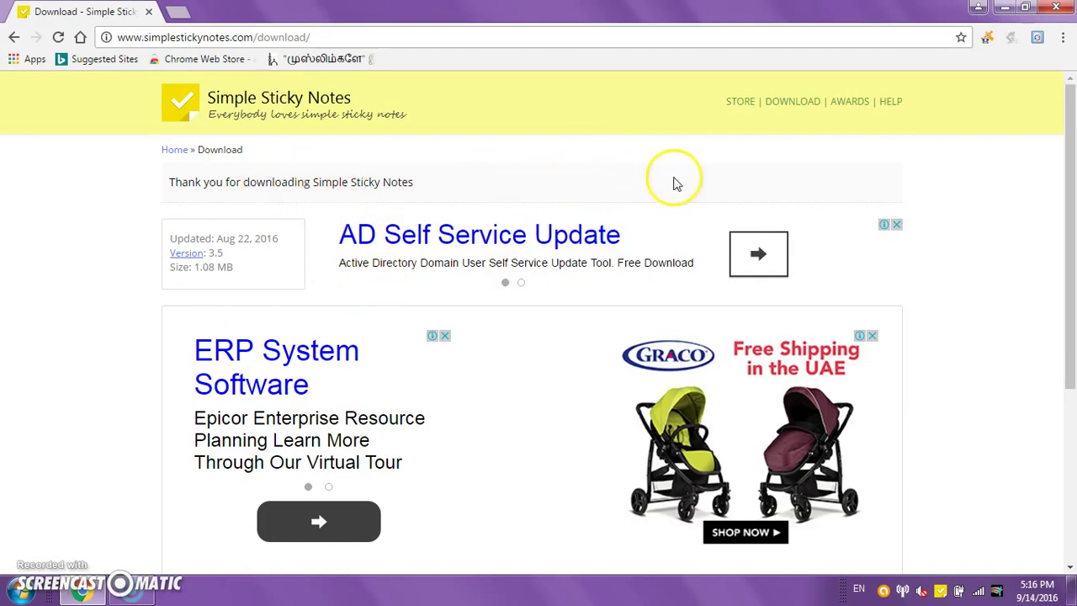
Replace the note's text with a remark that the program was already downloaded.
{"action": "left_click_drag", "start_coordinate": [163, 178], "coordinate": [681, 205]}
{"action": "left_click", "coordinate": [649, 168]}
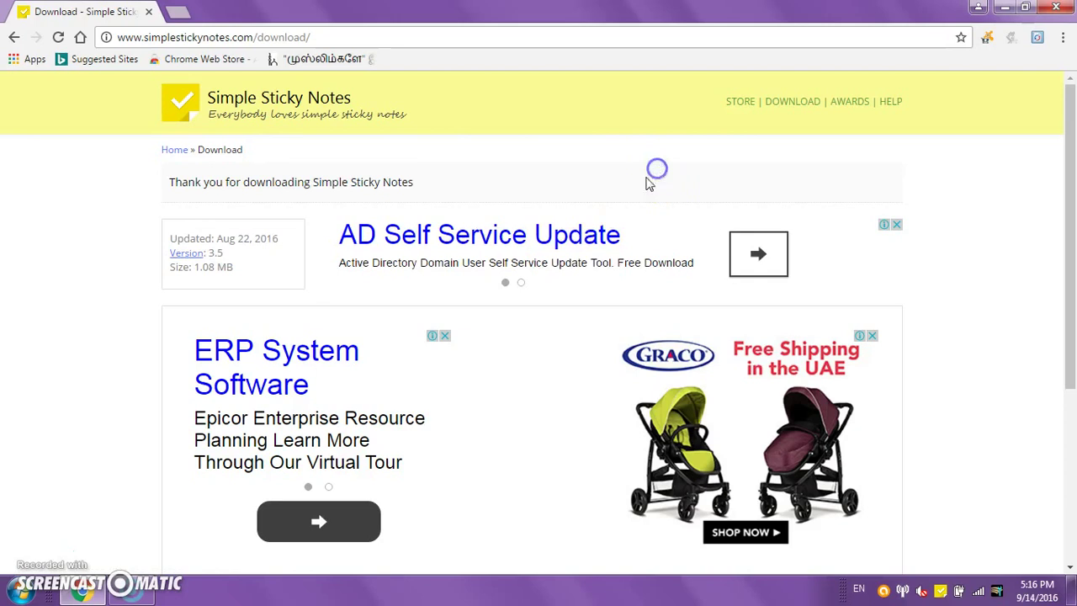
{"action": "left_click", "coordinate": [939, 589]}
{"action": "left_click_drag", "start_coordinate": [783, 260], "coordinate": [574, 258]}
{"action": "type", "text": "its like this for me because"}
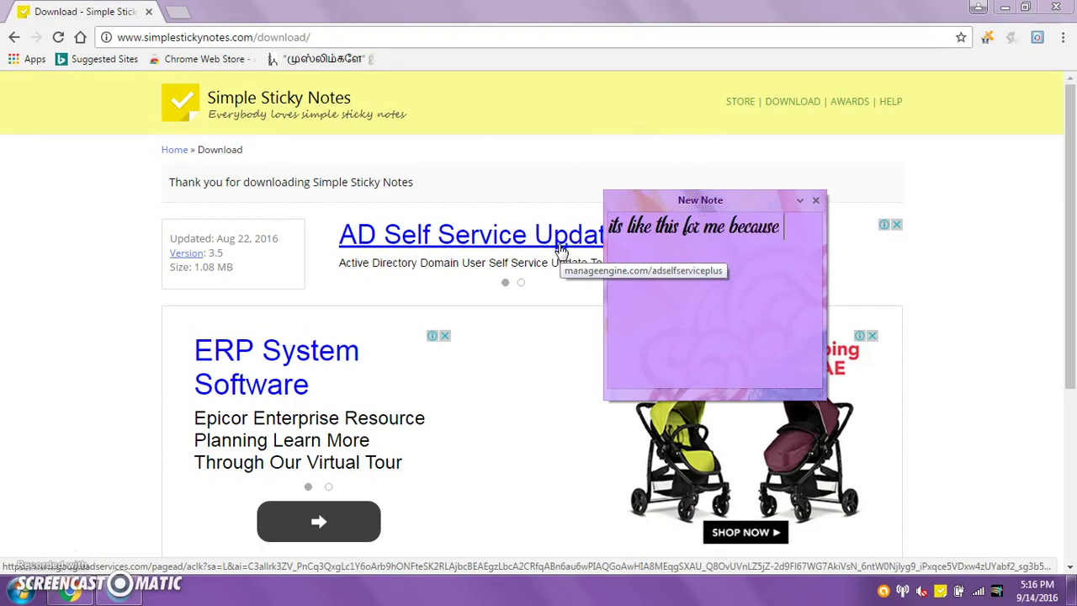
{"action": "type", "text": "ave already downloaded it"}
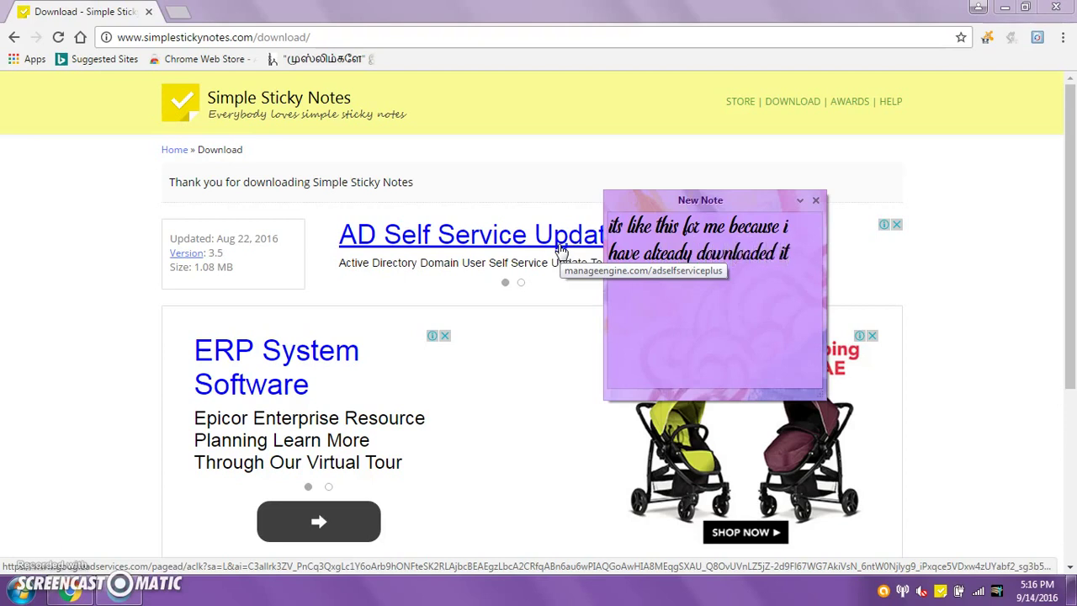
{"action": "key", "text": "BackSpace"}
Close the download note and open a fresh empty sticky note.
{"action": "left_click", "coordinate": [557, 245]}
{"action": "left_click", "coordinate": [493, 221]}
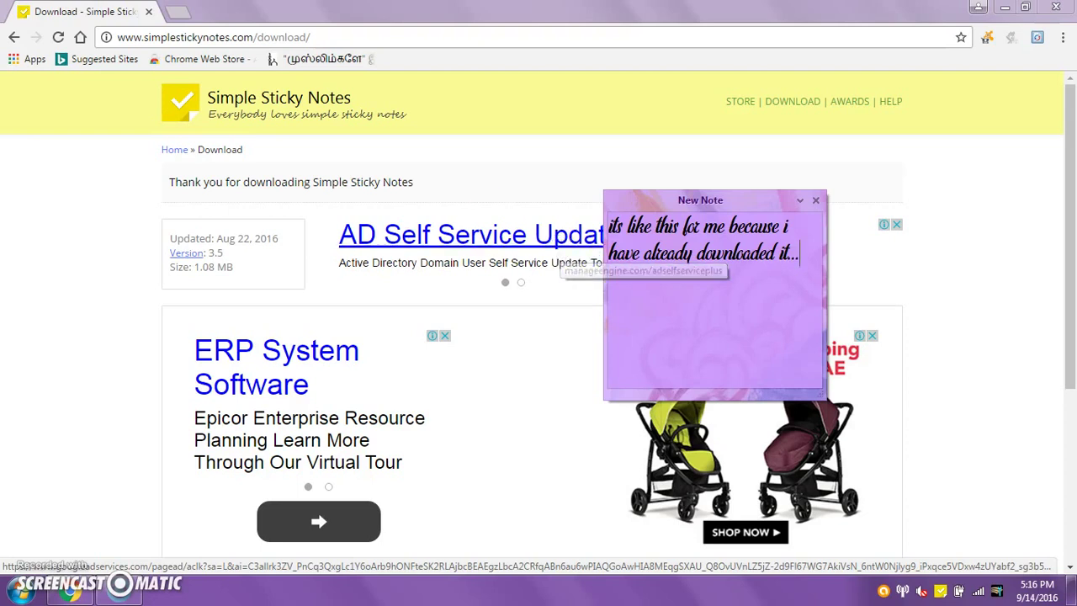
{"action": "left_click", "coordinate": [140, 188]}
{"action": "left_click", "coordinate": [681, 293]}
{"action": "left_click", "coordinate": [113, 513]}
{"action": "left_click", "coordinate": [757, 252]}
{"action": "left_click", "coordinate": [721, 233]}
{"action": "left_click", "coordinate": [715, 206]}
Move the new note to the top, write 'now to change background designs', and open the Store.
{"action": "left_click_drag", "start_coordinate": [715, 206], "coordinate": [520, 85]}
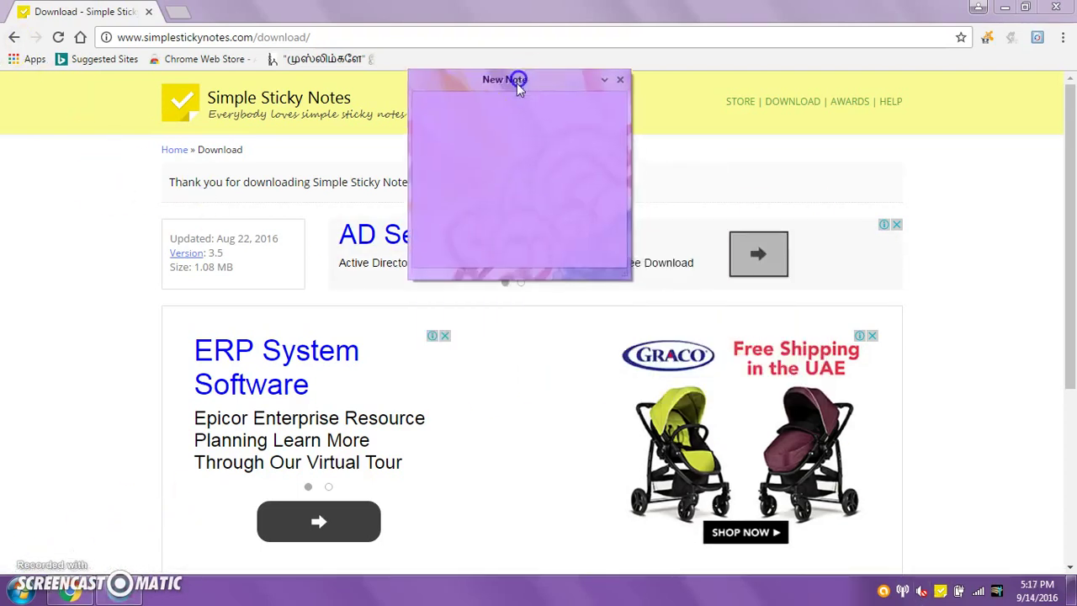
{"action": "type", "text": "now to change"}
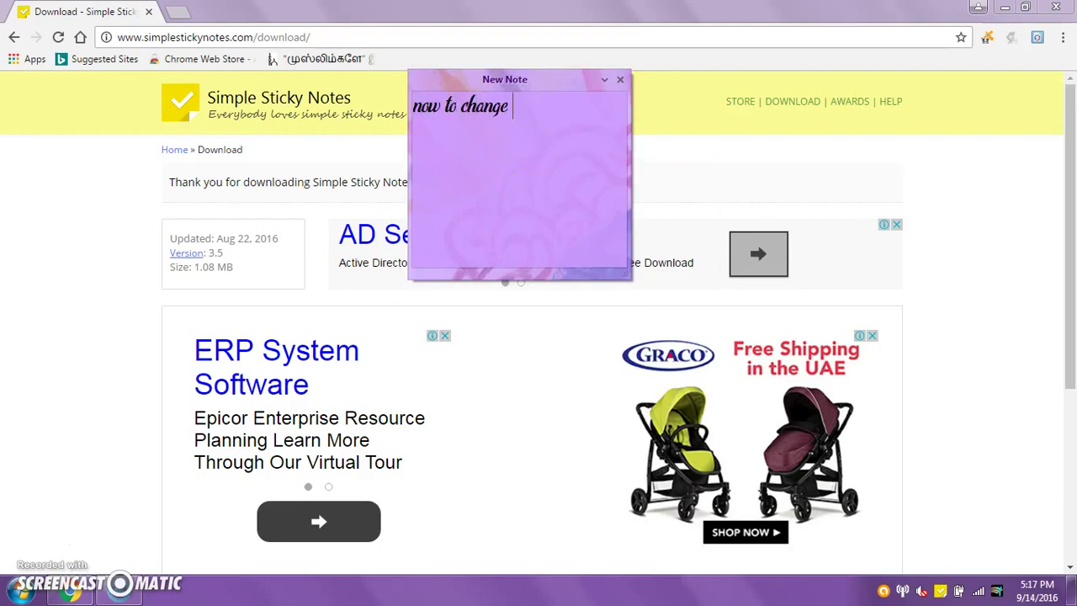
{"action": "type", "text": " background designs of your sticky notes your gonna go ti store on the right top"}
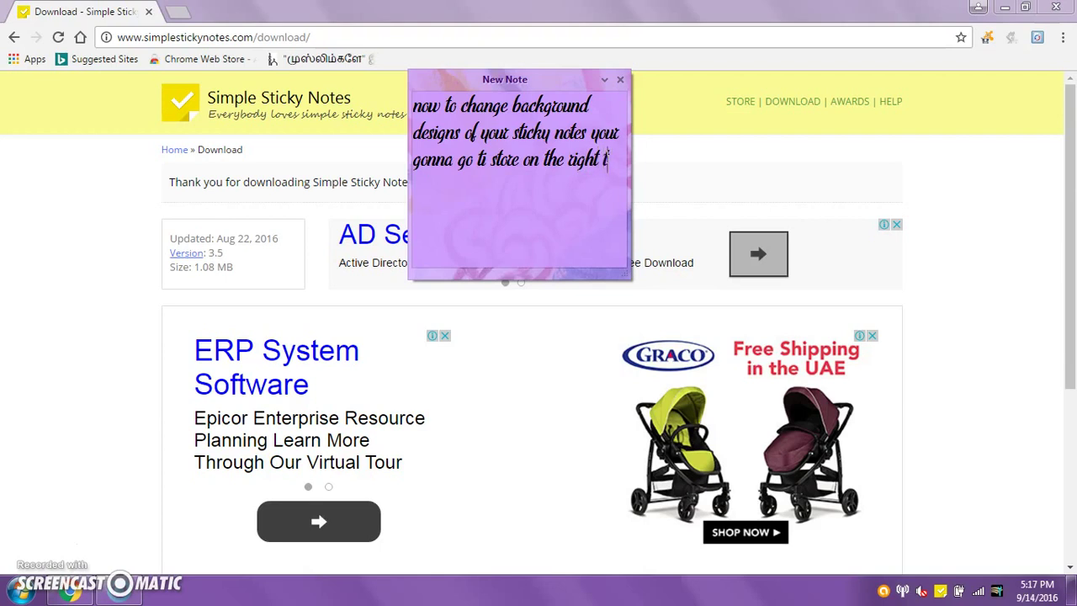
{"action": "left_click", "coordinate": [726, 103]}
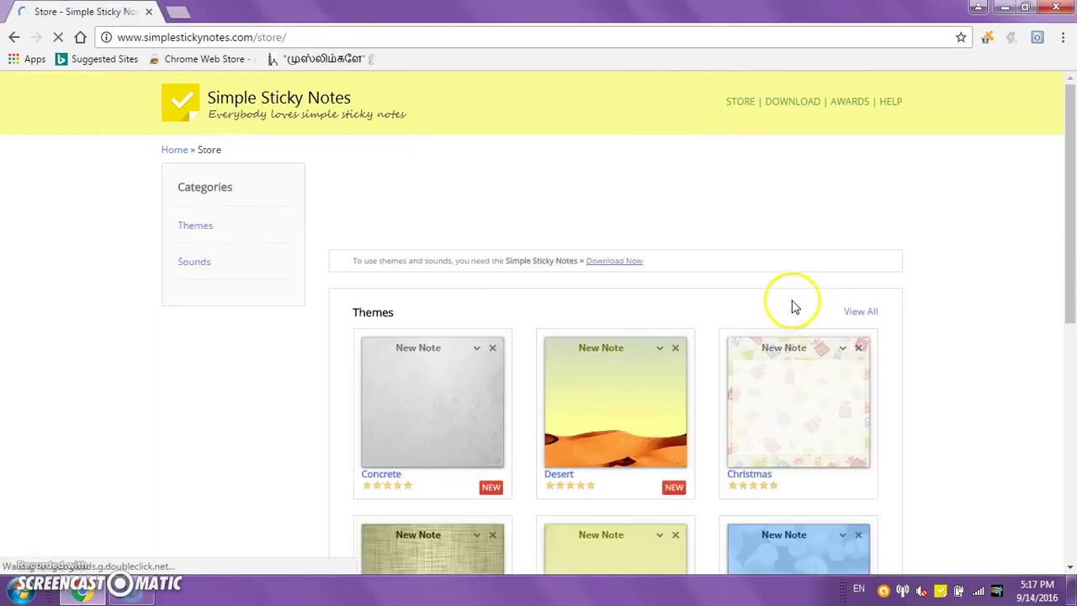
Replace the note's message with 'there are so many themes'.
{"action": "scroll", "coordinate": [557, 361], "scroll_direction": "down", "scroll_amount": 3}
{"action": "scroll", "coordinate": [558, 361], "scroll_direction": "up", "scroll_amount": 1}
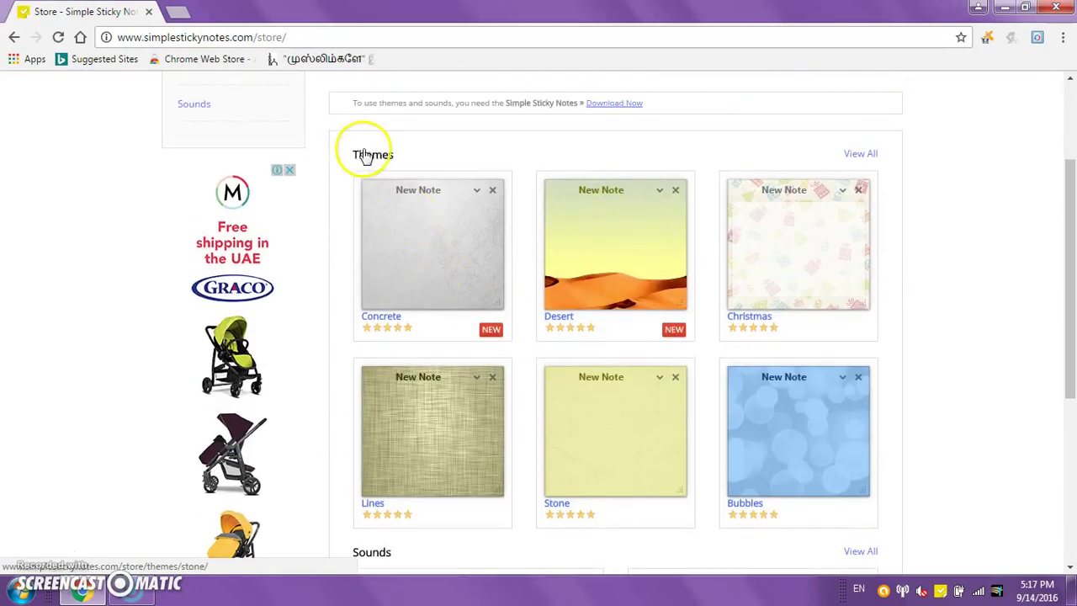
{"action": "left_click", "coordinate": [939, 592]}
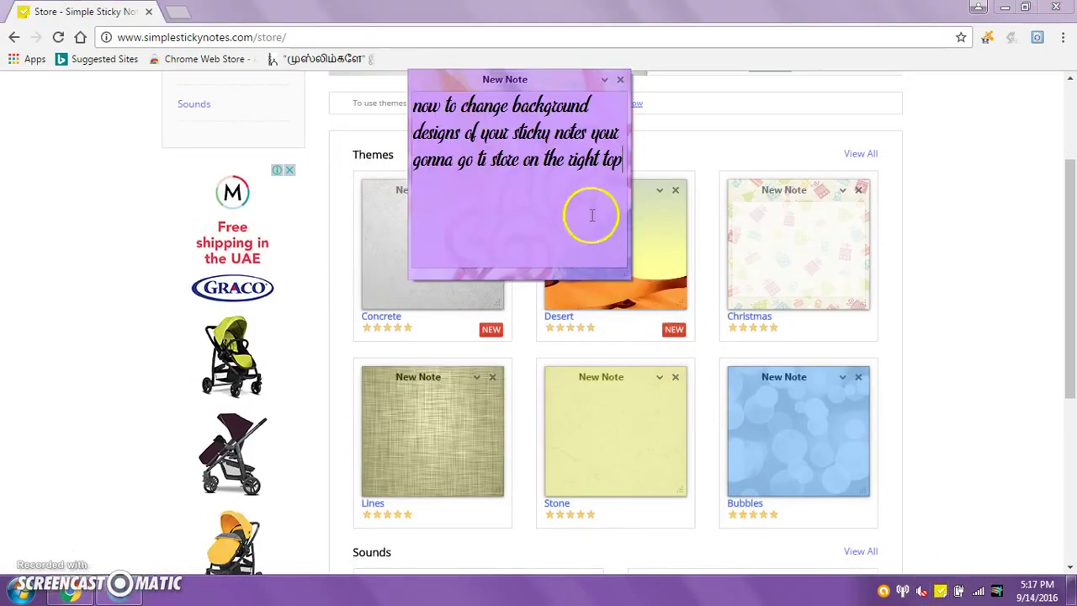
{"action": "left_click_drag", "start_coordinate": [616, 162], "coordinate": [502, 118]}
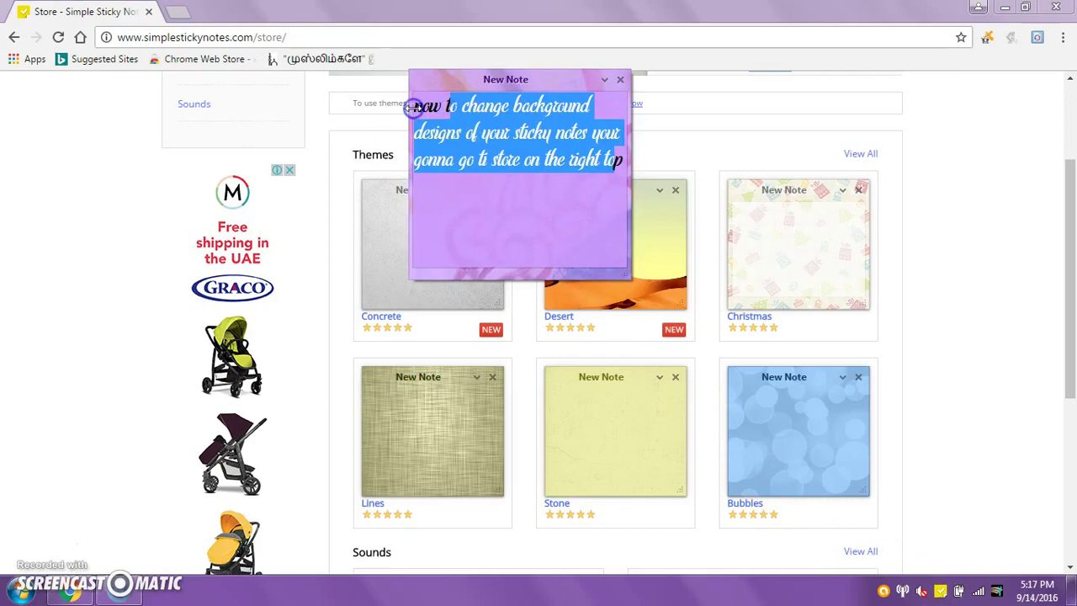
{"action": "left_click_drag", "start_coordinate": [409, 107], "coordinate": [658, 229]}
{"action": "key", "text": "BackSpace"}
{"action": "type", "text": "there are so "}
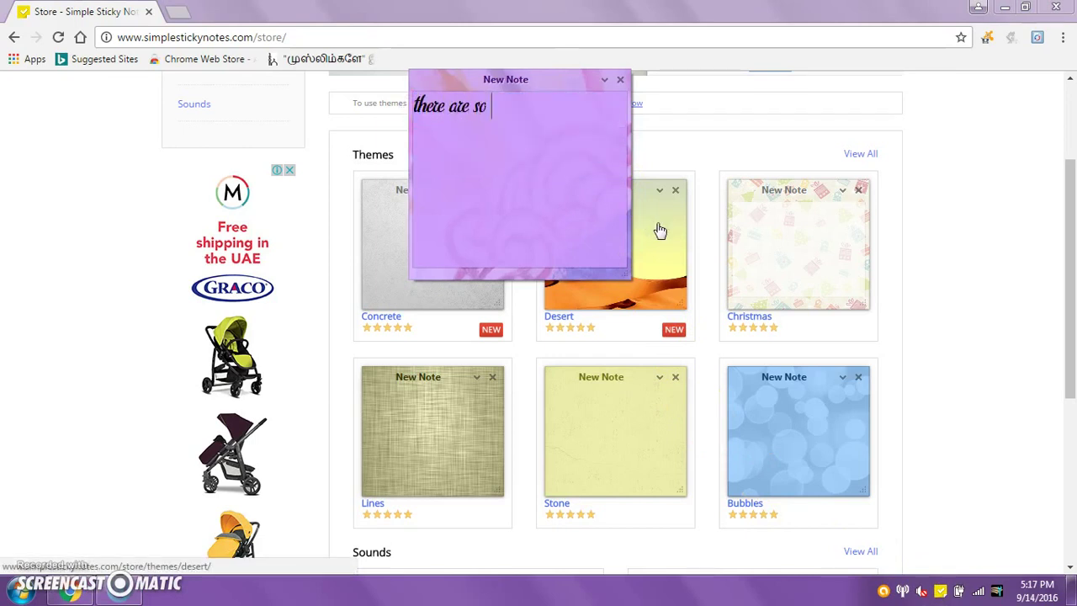
{"action": "type", "text": "many theme"}
{"action": "key", "text": "BackSpace"}
{"action": "type", "text": "mes"}
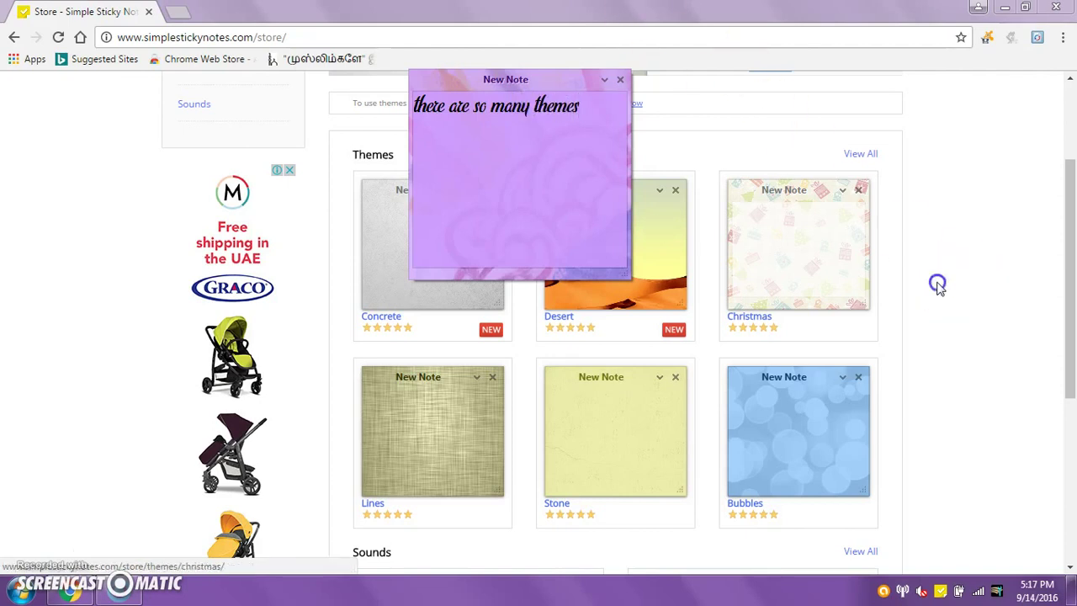
View all Store themes, page through to page 3, then bring the note back up.
{"action": "left_click", "coordinate": [941, 287]}
{"action": "left_click", "coordinate": [867, 156]}
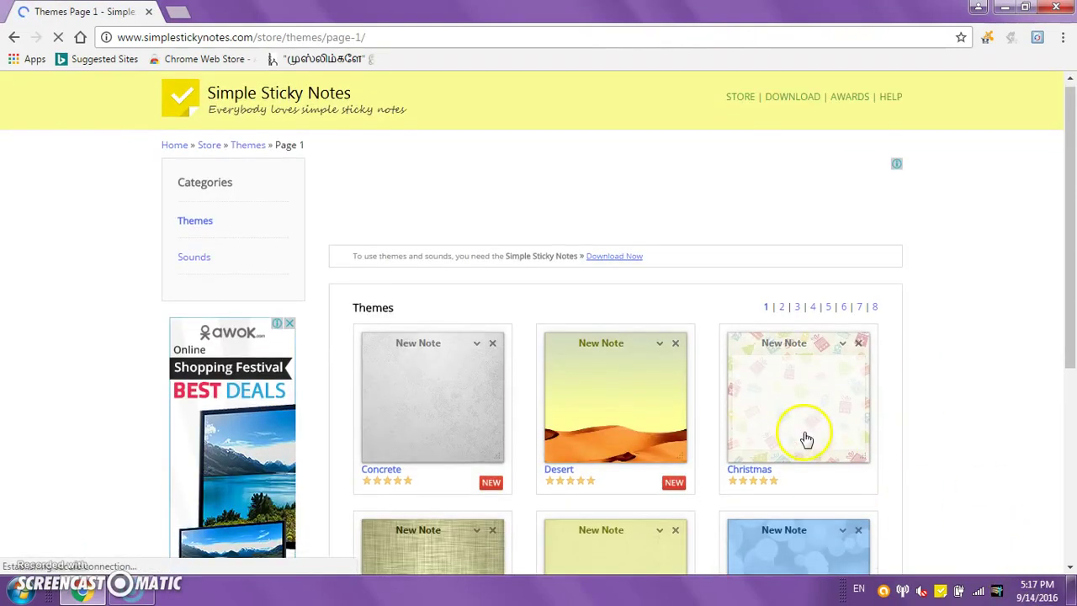
{"action": "scroll", "coordinate": [806, 438], "scroll_direction": "down", "scroll_amount": 2}
{"action": "left_click", "coordinate": [783, 155]}
{"action": "scroll", "coordinate": [822, 353], "scroll_direction": "down", "scroll_amount": 3}
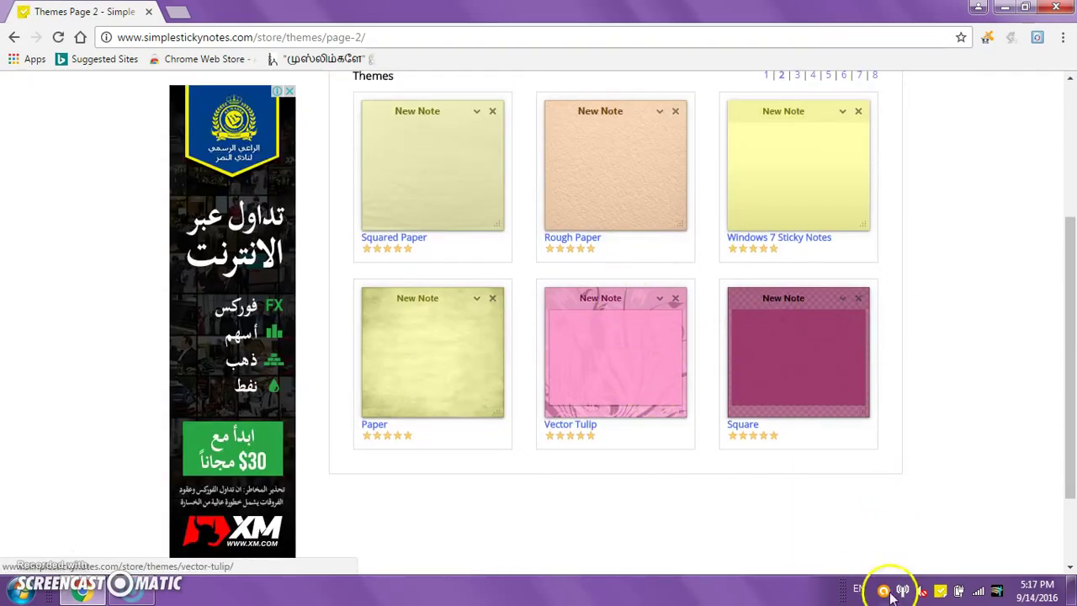
{"action": "scroll", "coordinate": [796, 277], "scroll_direction": "up", "scroll_amount": 1}
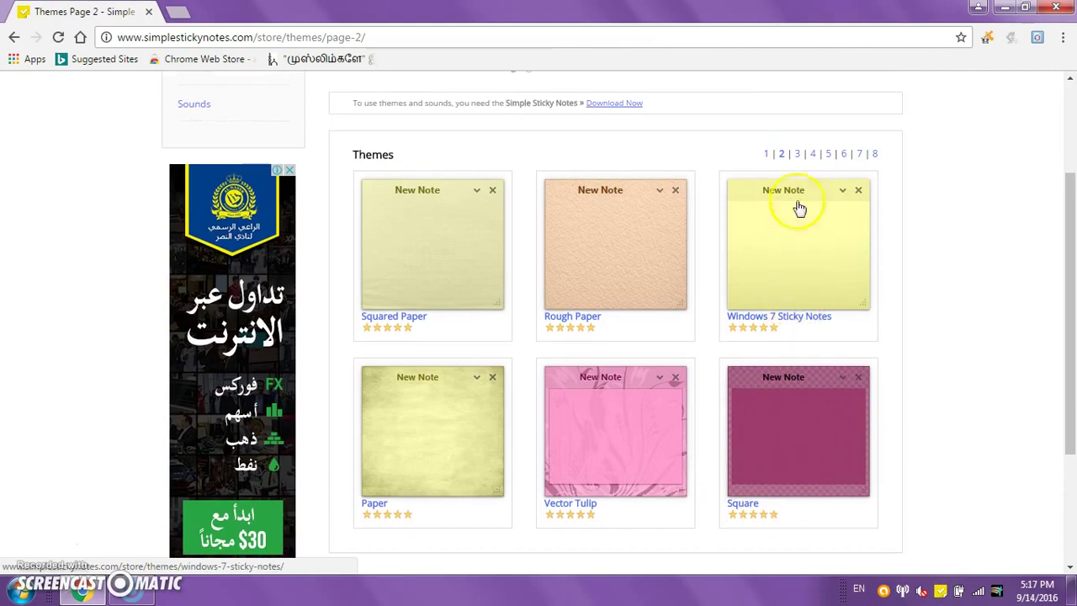
{"action": "left_click", "coordinate": [797, 154]}
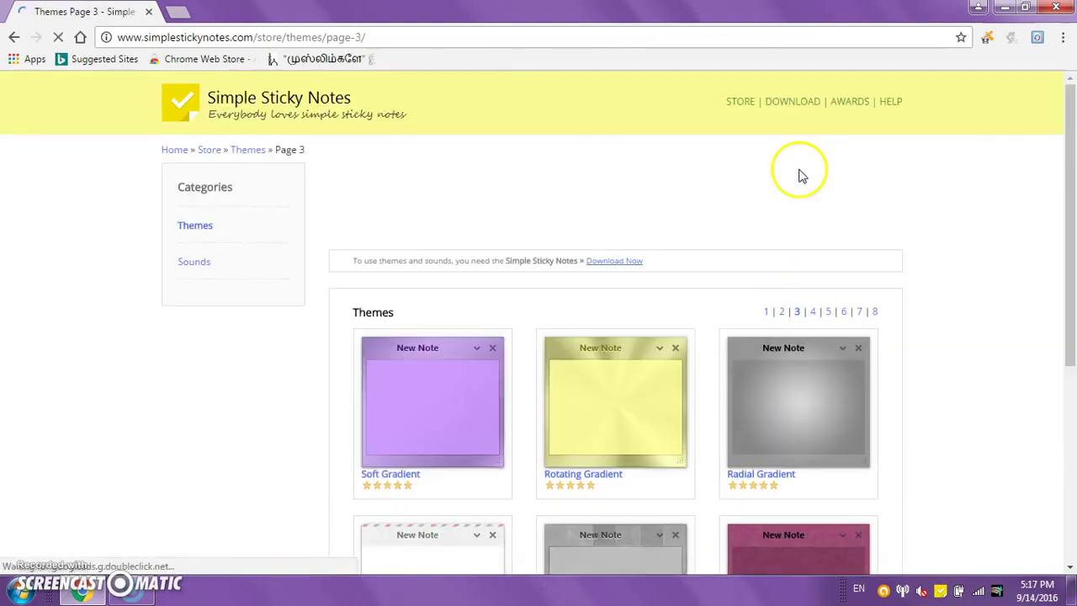
{"action": "scroll", "coordinate": [799, 202], "scroll_direction": "down", "scroll_amount": 3}
{"action": "scroll", "coordinate": [757, 353], "scroll_direction": "up", "scroll_amount": 1}
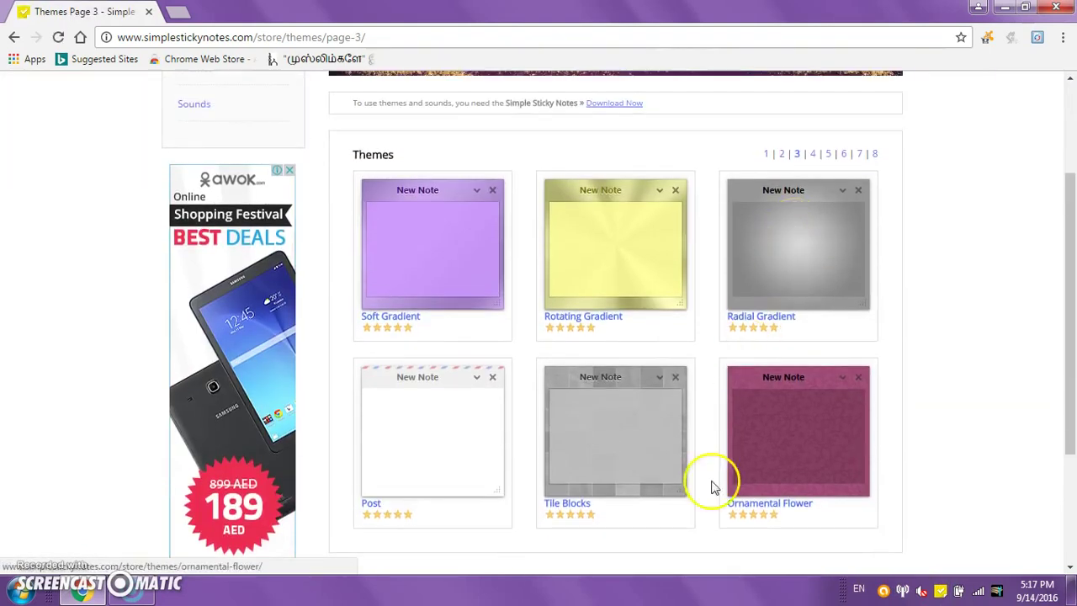
{"action": "left_click", "coordinate": [940, 589]}
Change the note from 'choosing this one on the middle bottom' to 'tile blocks' and open that theme.
{"action": "left_click_drag", "start_coordinate": [601, 125], "coordinate": [296, 72]}
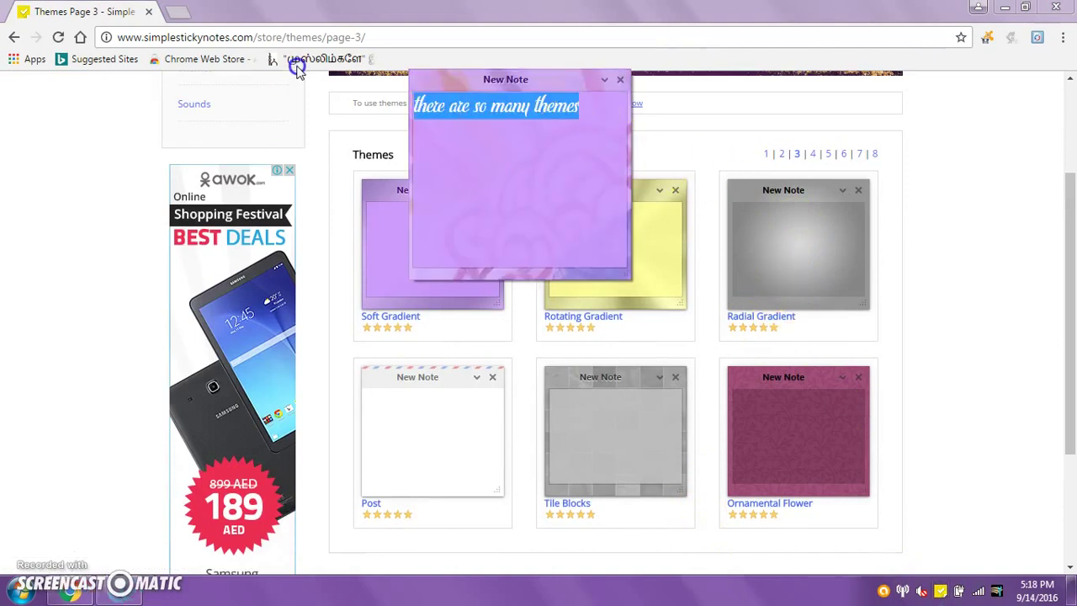
{"action": "type", "text": "i am gona"}
{"action": "key", "text": "BackSpace"}
{"action": "type", "text": "na be "}
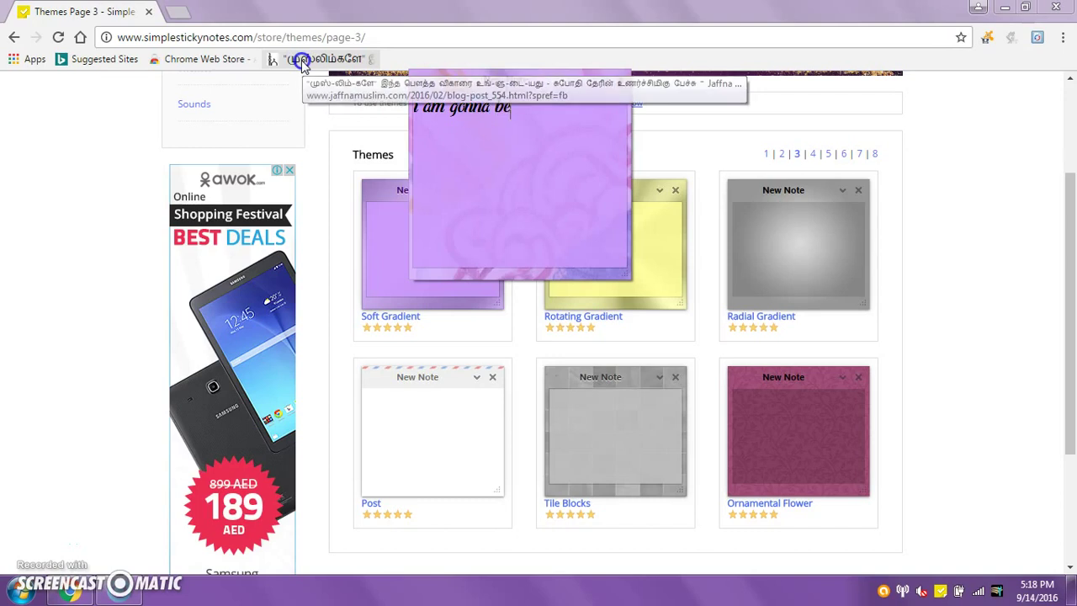
{"action": "type", "text": "choosi"}
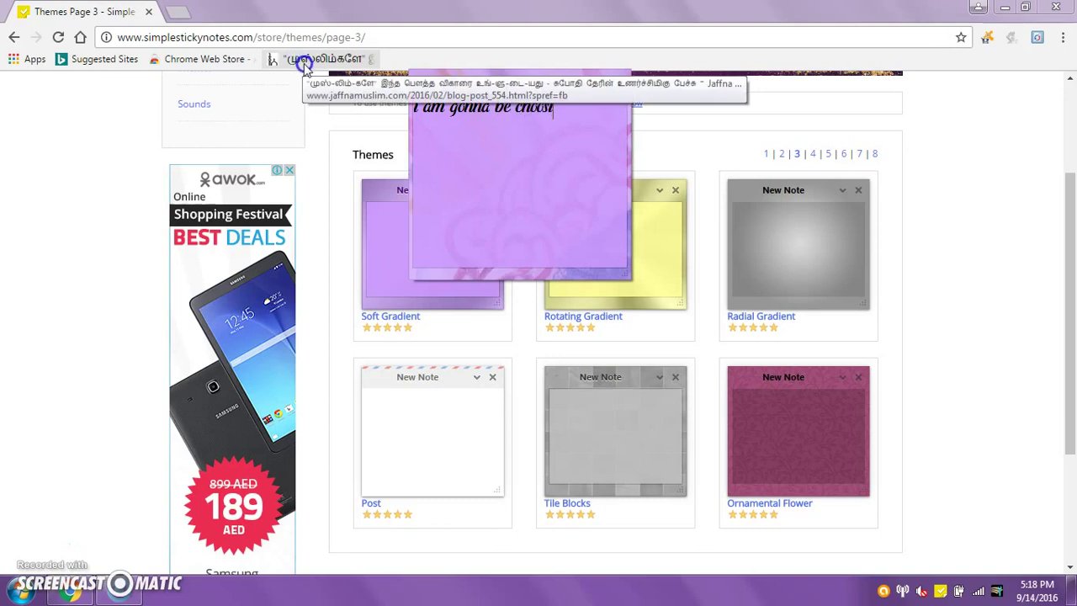
{"action": "type", "text": "ng this one on the "}
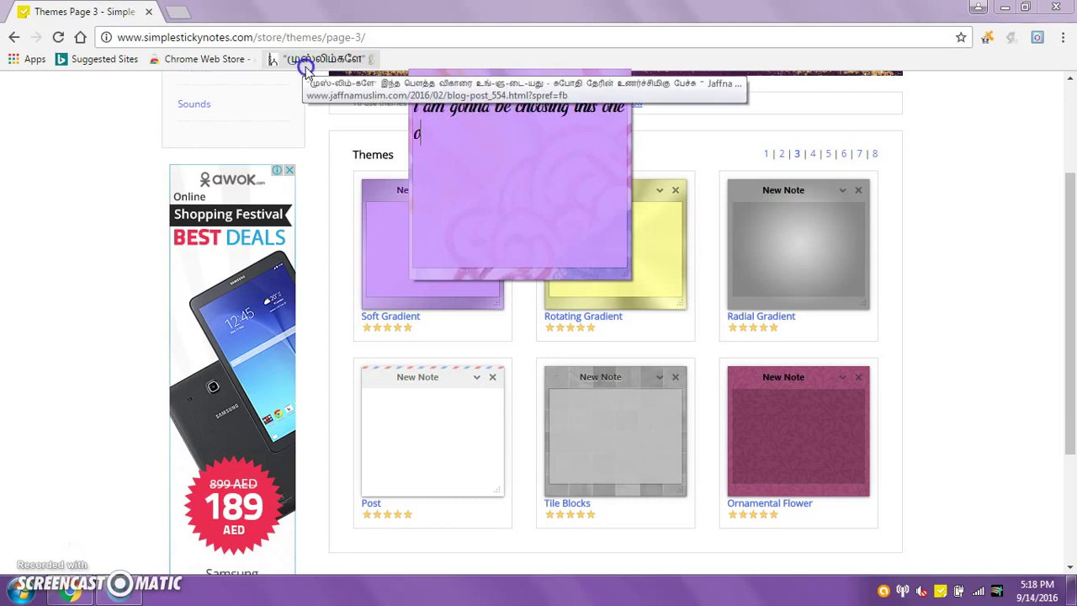
{"action": "type", "text": "middle bottom"}
{"action": "key", "text": "BackSpace"}
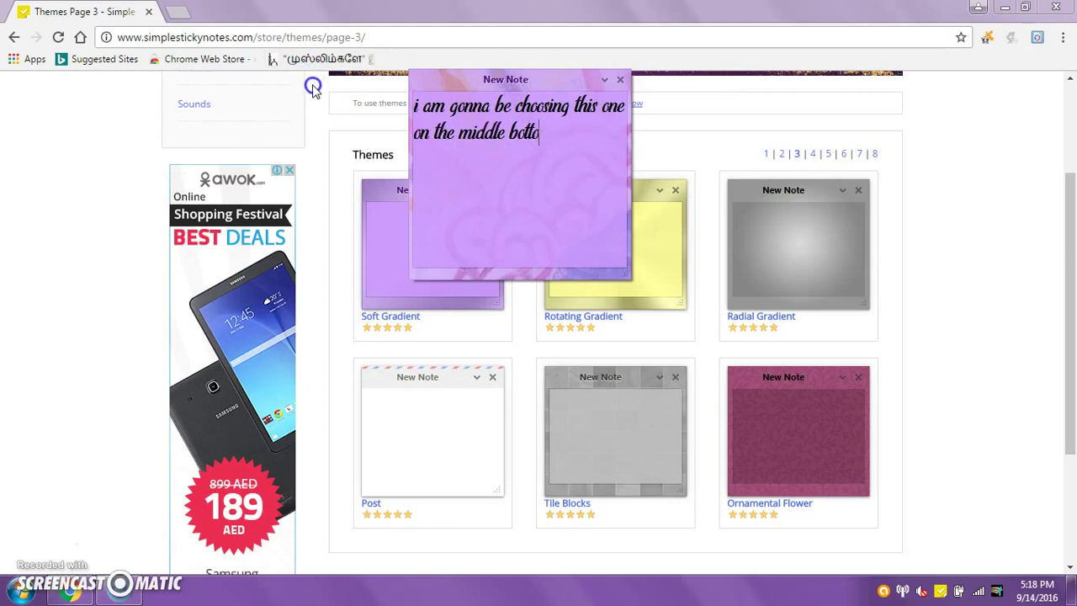
{"action": "key", "text": "BackSpace"}
{"action": "key", "text": "BackSpace"}
{"action": "key", "text": "BackSpace"}
{"action": "key", "text": "BackSpace"}
{"action": "key", "text": "BackSpace"}
{"action": "key", "text": "BackSpace"}
{"action": "key", "text": "BackSpace"}
{"action": "key", "text": "BackSpace"}
{"action": "key", "text": "BackSpace"}
{"action": "key", "text": "BackSpace"}
{"action": "key", "text": "BackSpace"}
{"action": "key", "text": "BackSpace"}
{"action": "key", "text": "BackSpace"}
{"action": "key", "text": "BackSpace"}
{"action": "key", "text": "BackSpace"}
{"action": "key", "text": "BackSpace"}
{"action": "key", "text": "BackSpace"}
{"action": "key", "text": "BackSpace"}
{"action": "key", "text": "BackSpace"}
{"action": "key", "text": "BackSpace"}
{"action": "type", "text": "tile "}
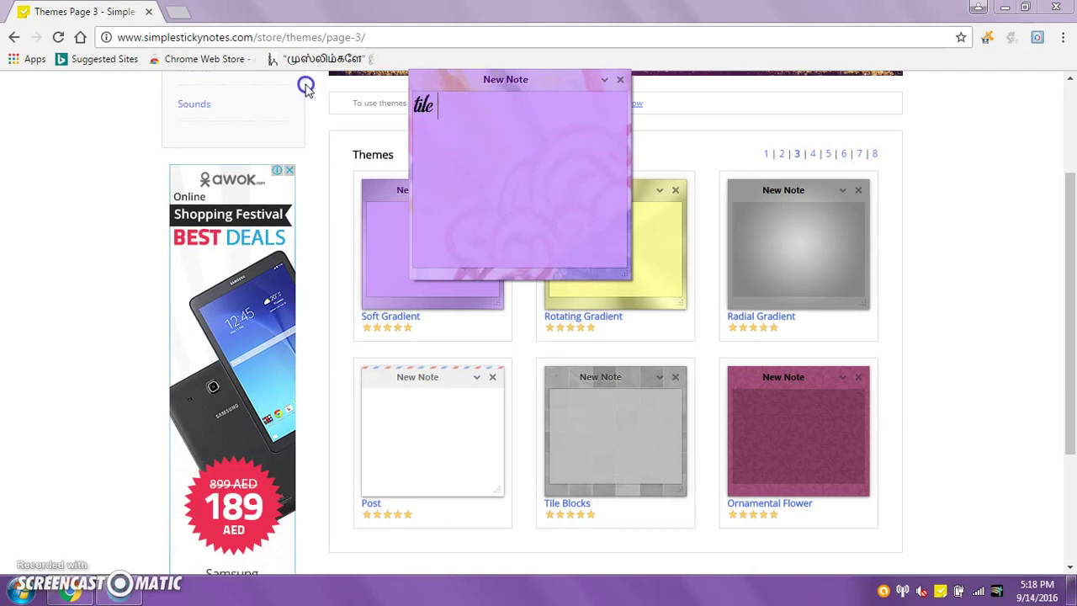
{"action": "type", "text": "blocks"}
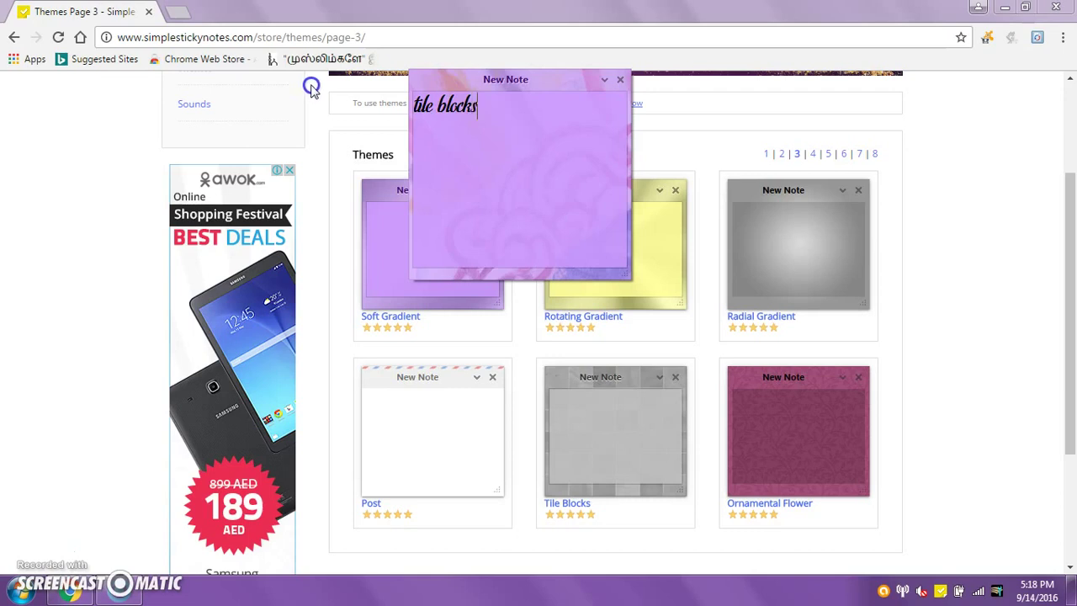
{"action": "left_click", "coordinate": [566, 393]}
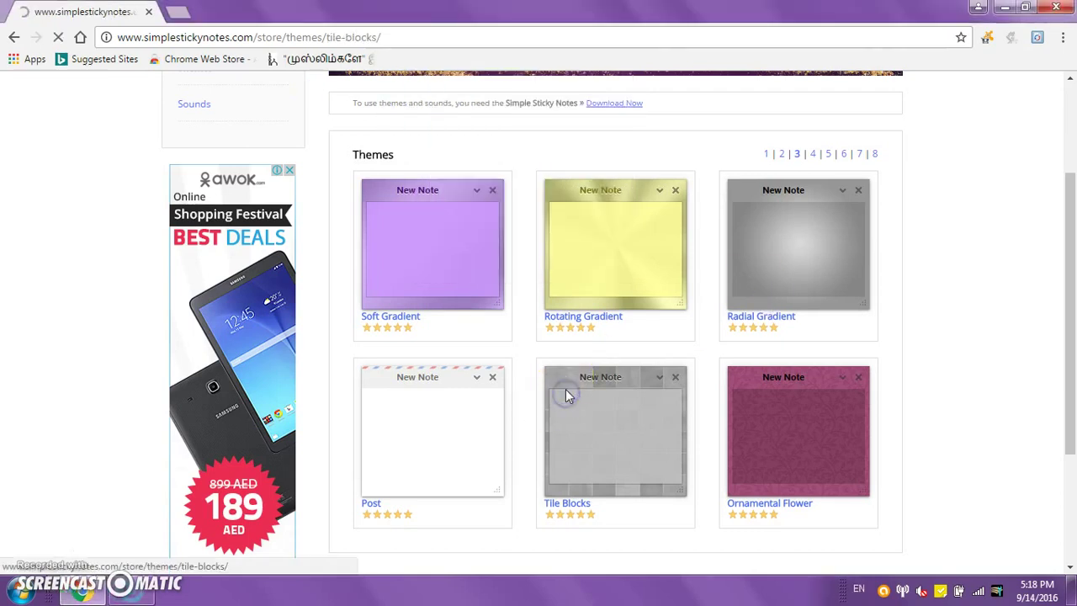
Add the Tile Blocks theme to Simple Sticky Notes and open the downloaded theme file.
{"action": "scroll", "coordinate": [724, 336], "scroll_direction": "down", "scroll_amount": 2}
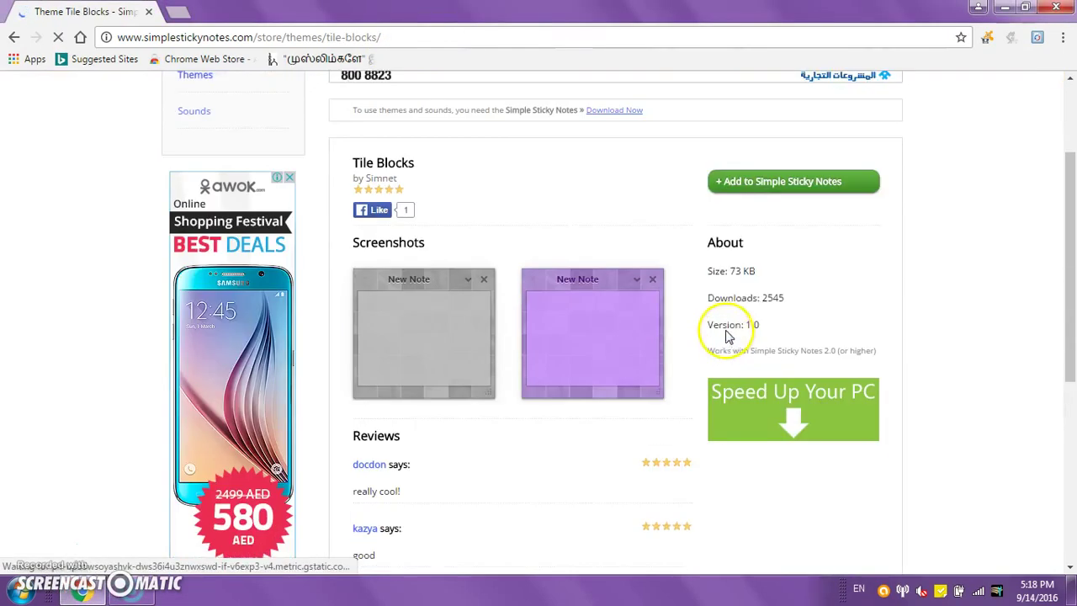
{"action": "left_click", "coordinate": [787, 175]}
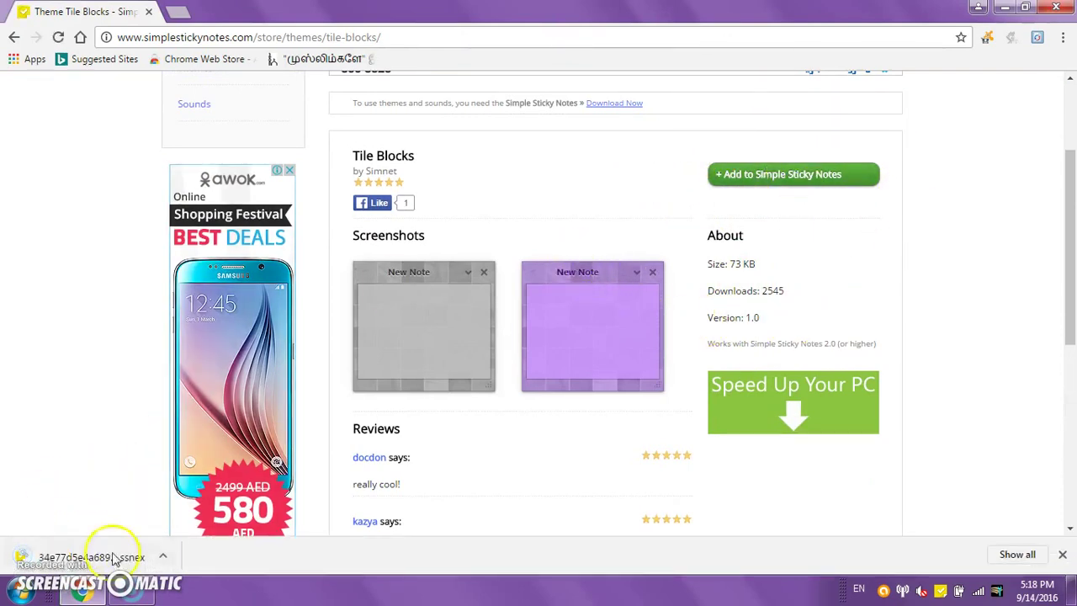
{"action": "left_click", "coordinate": [116, 557]}
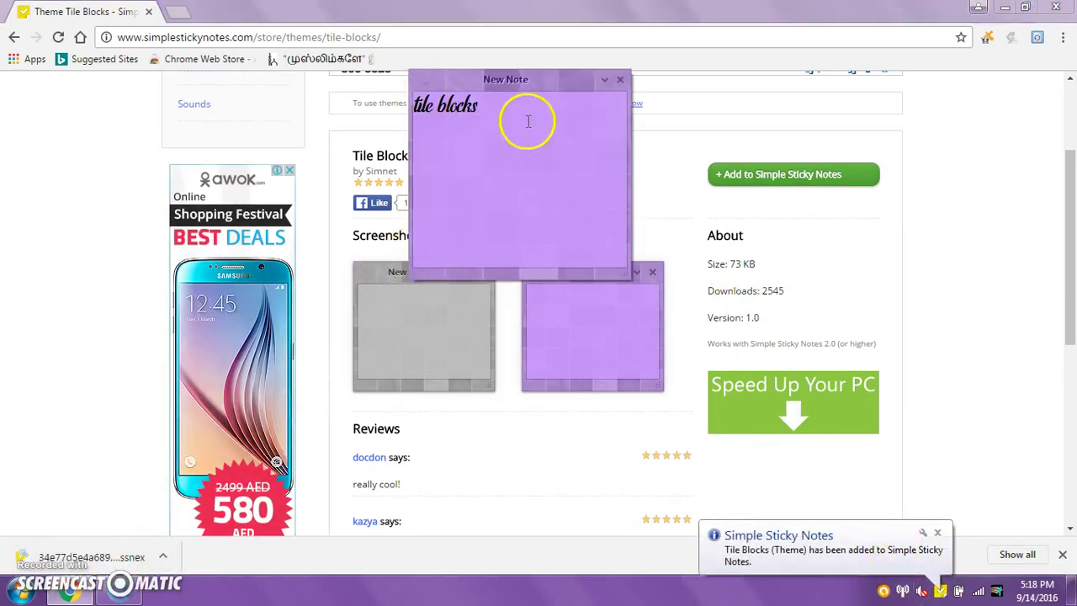
Replace the note's text with 'here you go !!!! its awesome right', then erase it.
{"action": "left_click_drag", "start_coordinate": [533, 120], "coordinate": [345, 94]}
{"action": "type", "text": "here y"}
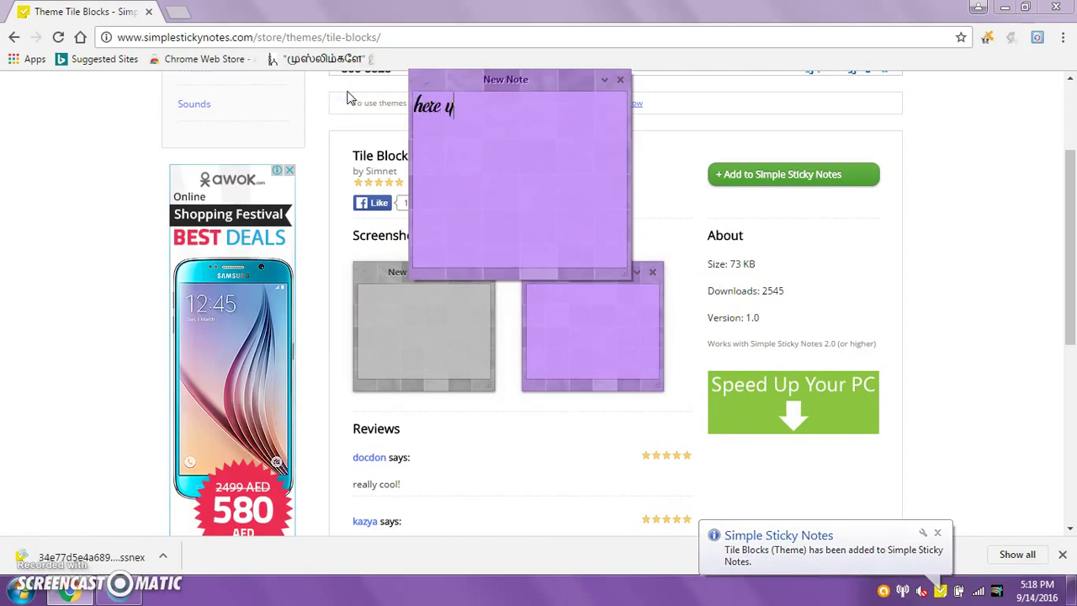
{"action": "type", "text": "ou go !!!!"}
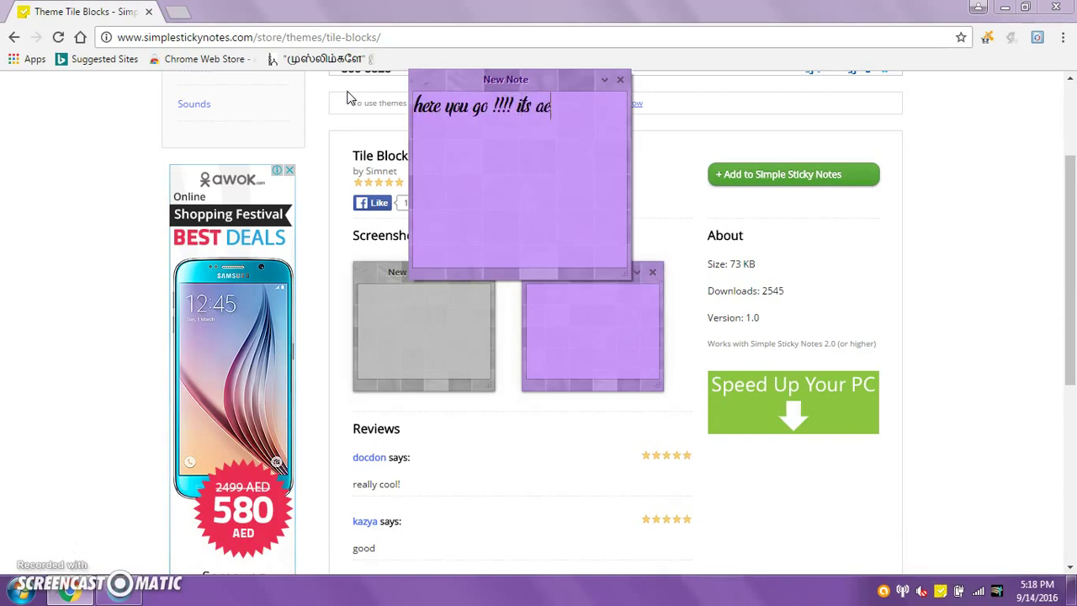
{"action": "type", "text": "its awesome right!"}
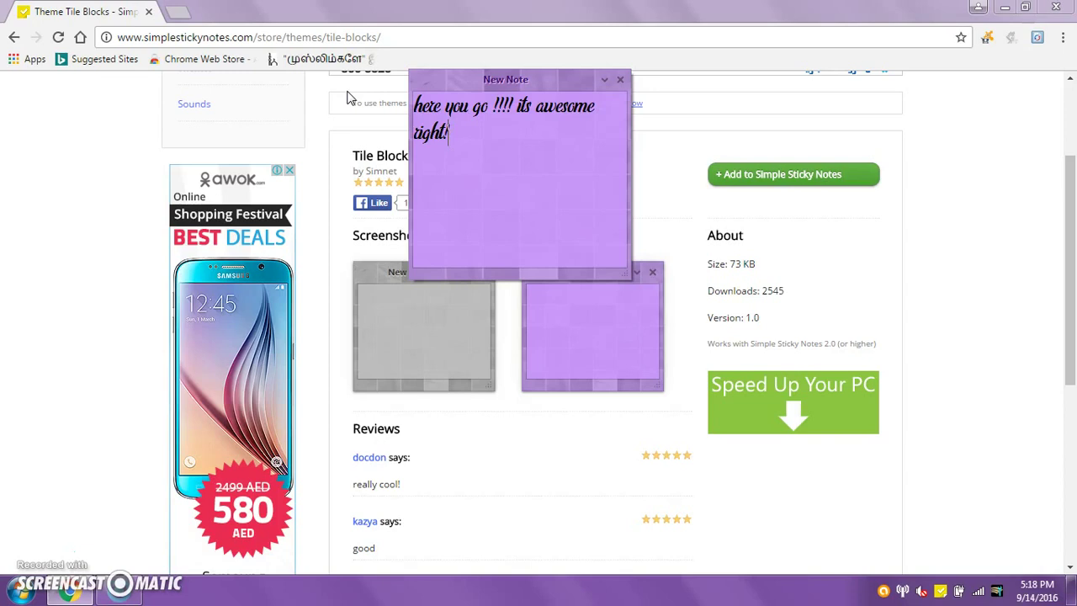
{"action": "key", "text": "BackSpace"}
{"action": "key", "text": "BackSpace"}
{"action": "key", "text": "BackSpace"}
{"action": "key", "text": "BackSpace"}
{"action": "key", "text": "BackSpace"}
{"action": "key", "text": "BackSpace"}
{"action": "key", "text": "BackSpace"}
{"action": "key", "text": "BackSpace"}
{"action": "key", "text": "BackSpace"}
{"action": "key", "text": "BackSpace"}
{"action": "key", "text": "BackSpace"}
{"action": "key", "text": "BackSpace"}
{"action": "key", "text": "BackSpace"}
{"action": "key", "text": "BackSpace"}
{"action": "key", "text": "BackSpace"}
{"action": "key", "text": "BackSpace"}
{"action": "key", "text": "BackSpace"}
{"action": "key", "text": "BackSpace"}
{"action": "key", "text": "BackSpace"}
{"action": "key", "text": "BackSpace"}
Write a message about choosing among the many themes, then select and delete it.
{"action": "type", "text": "there are so many themes and you can "}
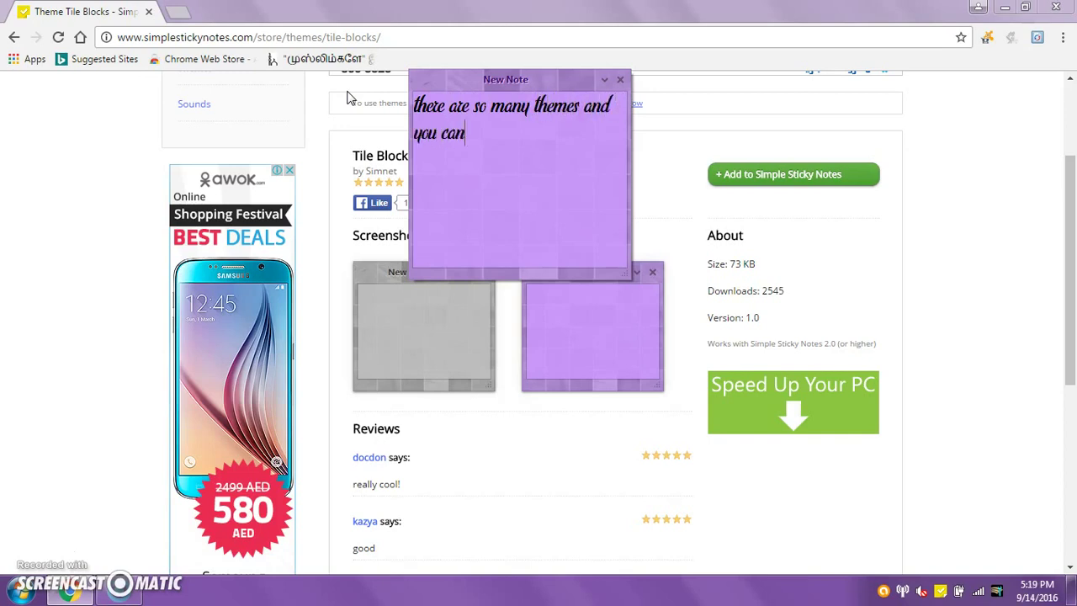
{"action": "type", "text": "choose which one yo"}
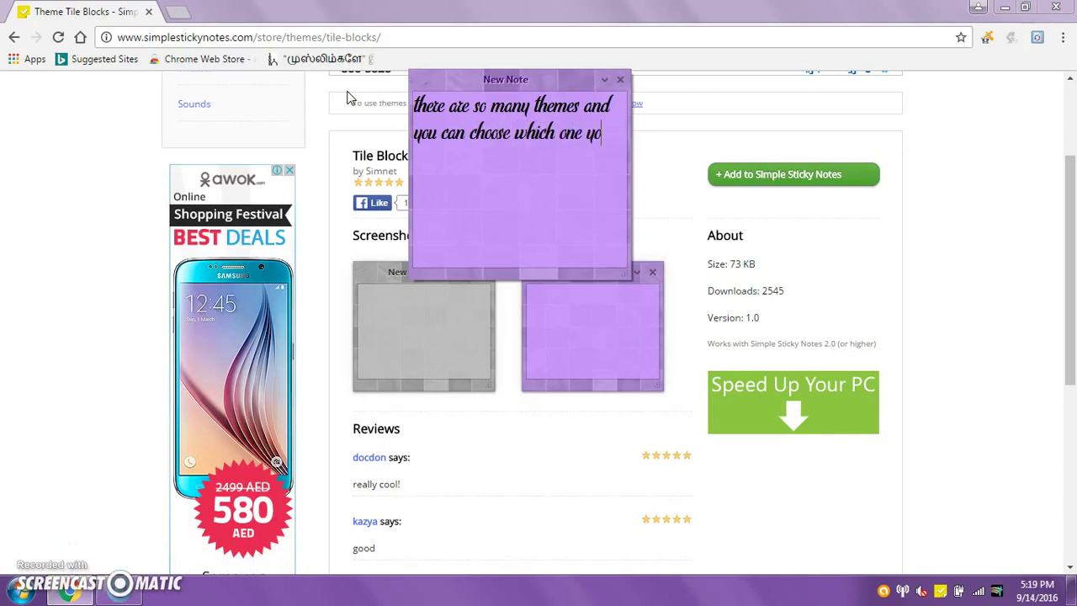
{"action": "type", "text": "u want therefore "}
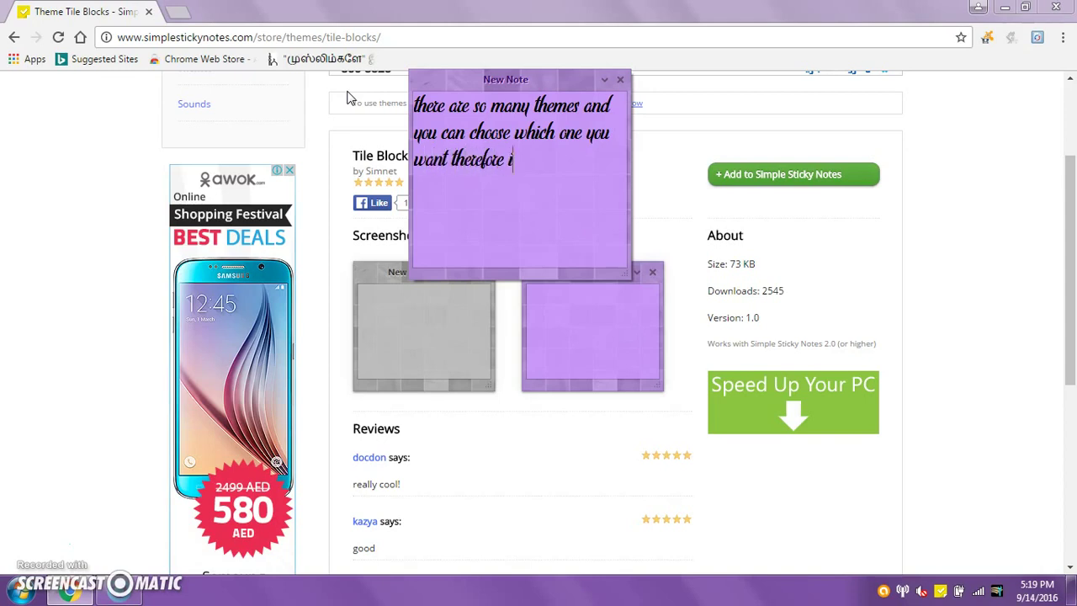
{"action": "type", "text": "its ur wish!!!"}
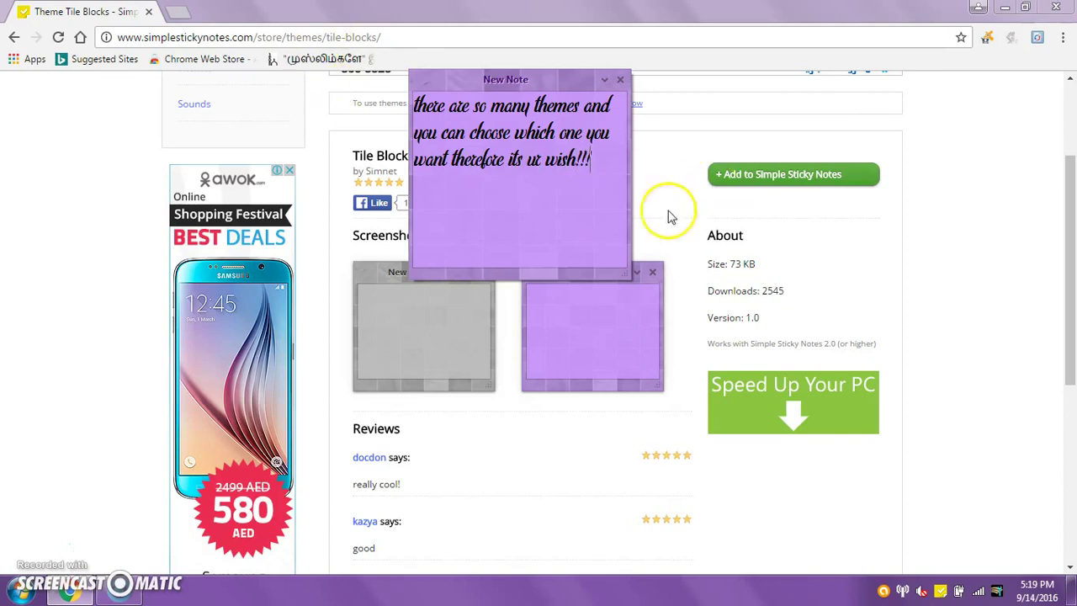
{"action": "left_click_drag", "start_coordinate": [618, 180], "coordinate": [408, 89]}
{"action": "key", "text": "BackSpace"}
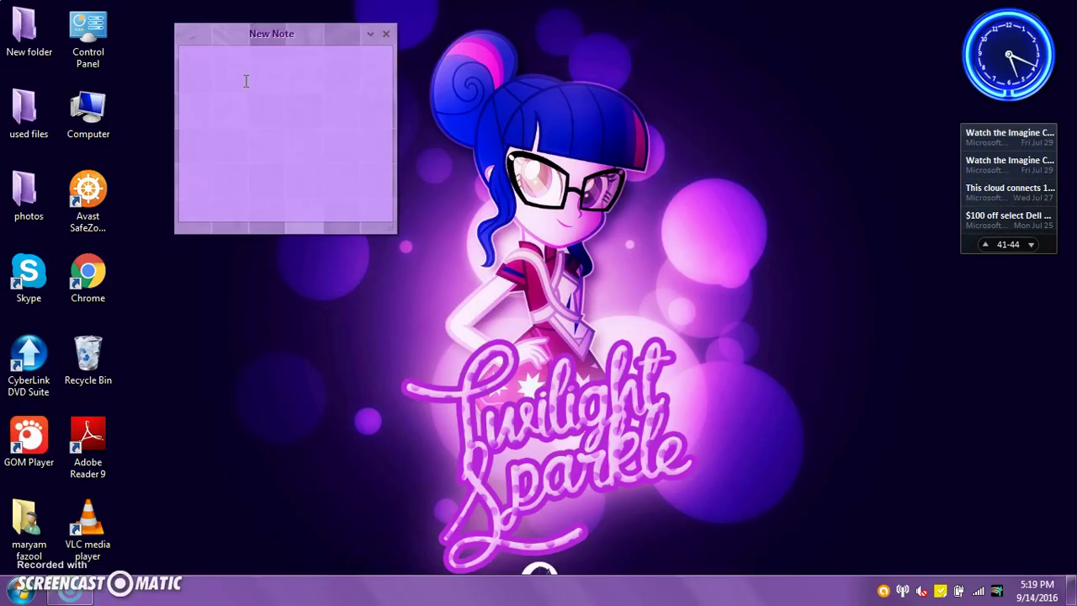
{"action": "key", "text": "Caps_Lock"}
Type 'So thanks for watching and i hope this video was helpful…', then erase it back to 'So'.
{"action": "type", "text": "S"}
{"action": "key", "text": "Caps_Lock"}
{"action": "type", "text": "o thanks for "}
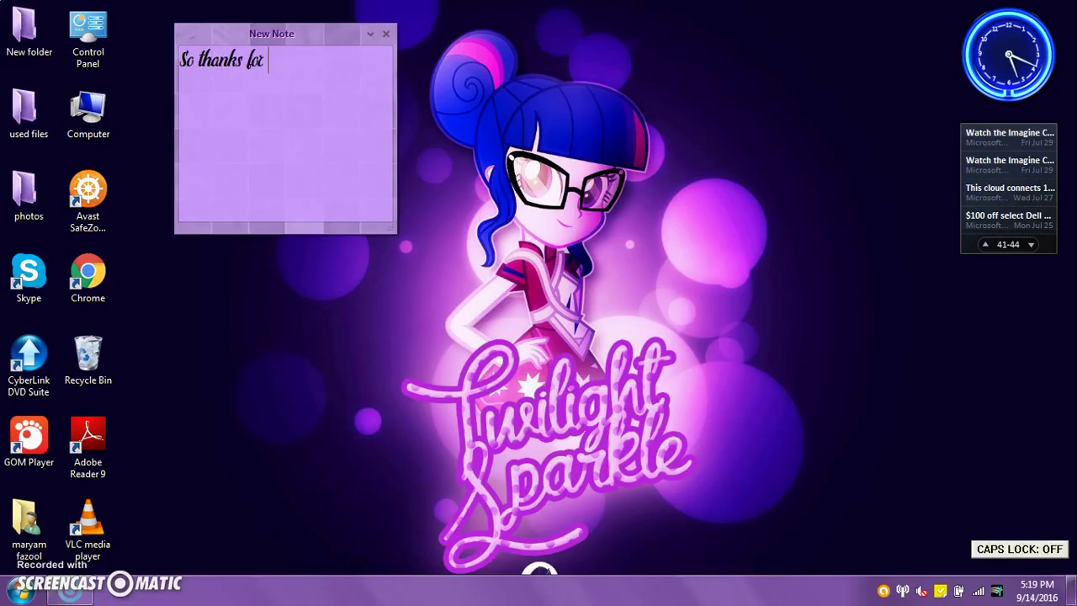
{"action": "type", "text": "watching an"}
{"action": "type", "text": "d i hope this "}
{"action": "type", "text": "video"}
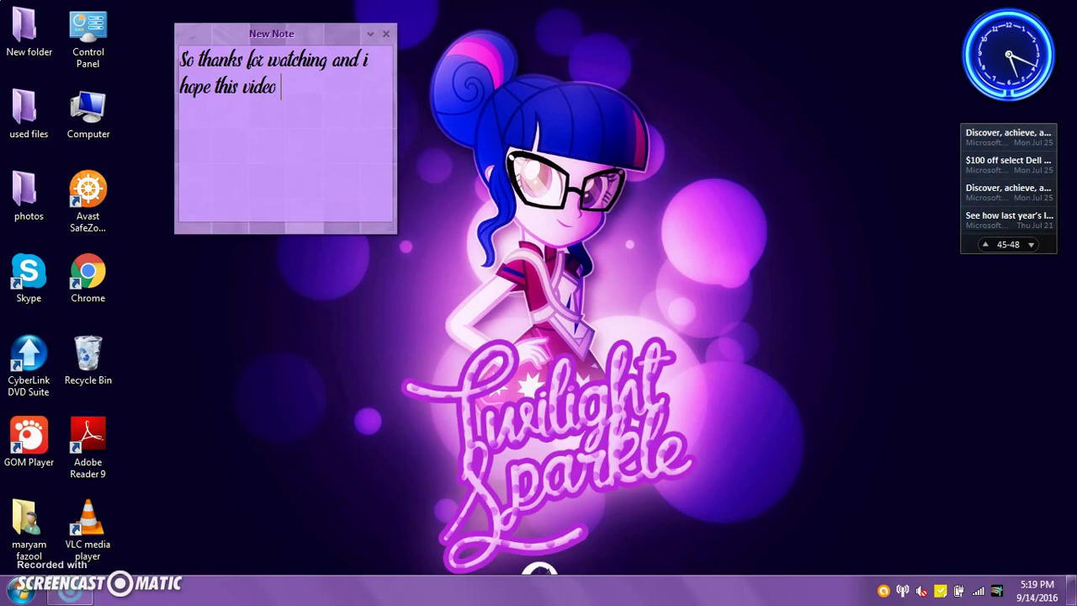
{"action": "type", "text": " was help"}
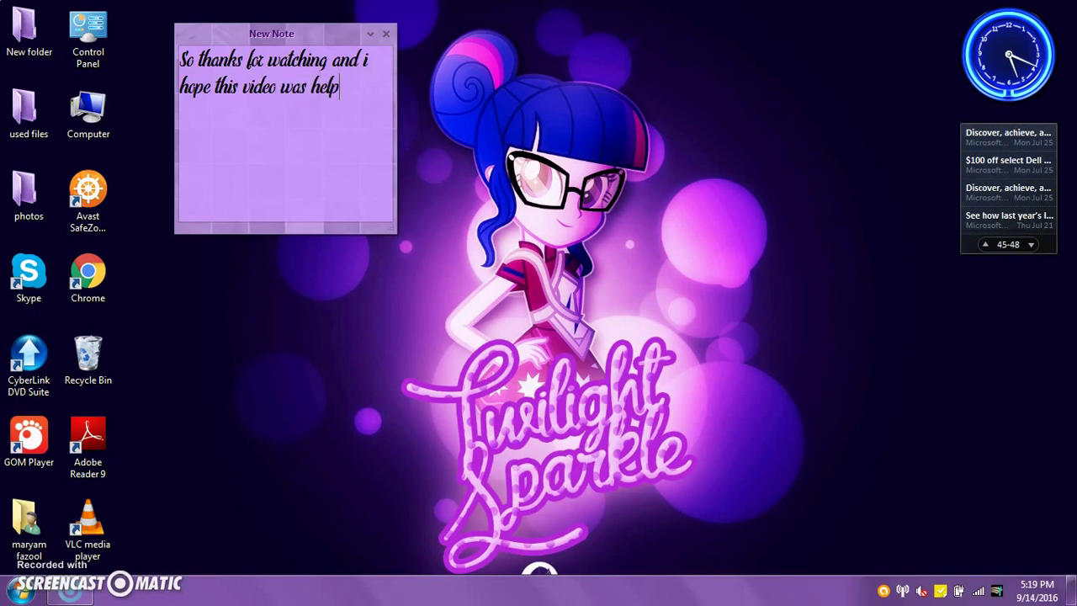
{"action": "type", "text": "ful for you bu"}
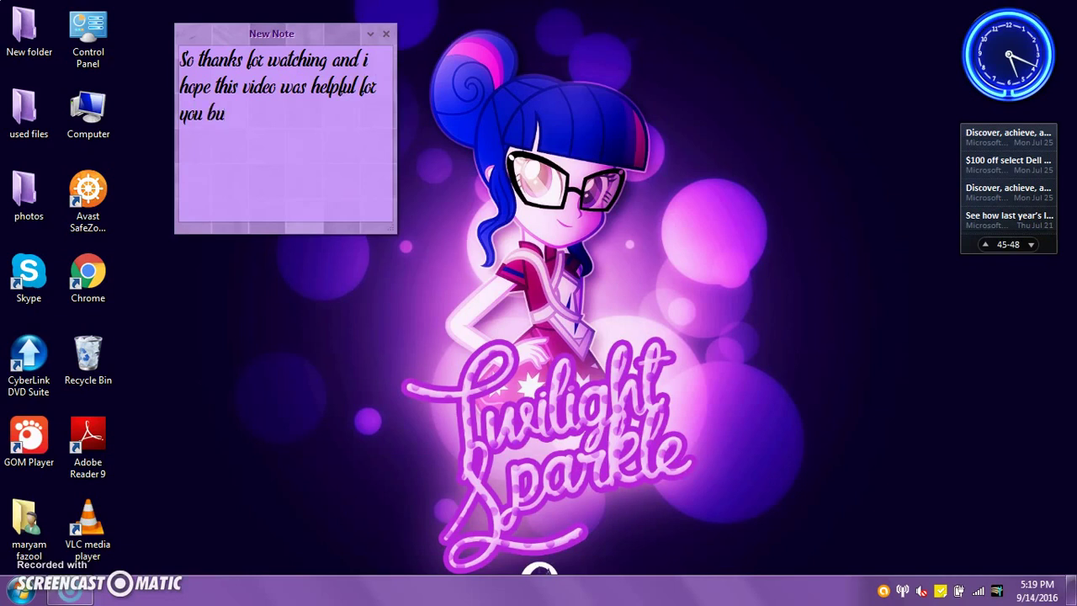
{"action": "type", "text": "t i didnt take so much stress"}
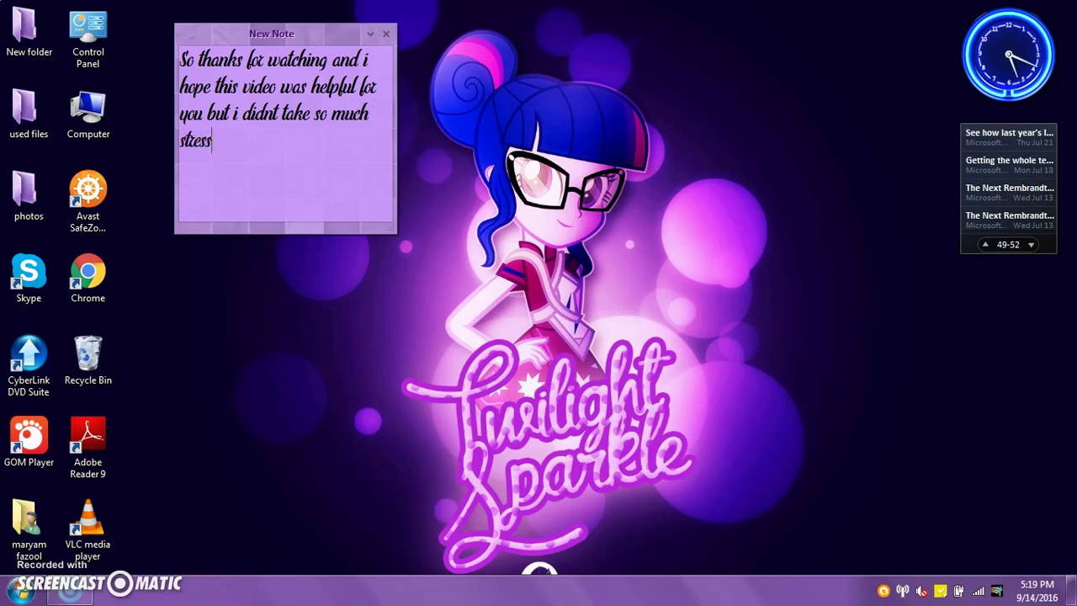
{"action": "type", "text": " in this video comp"}
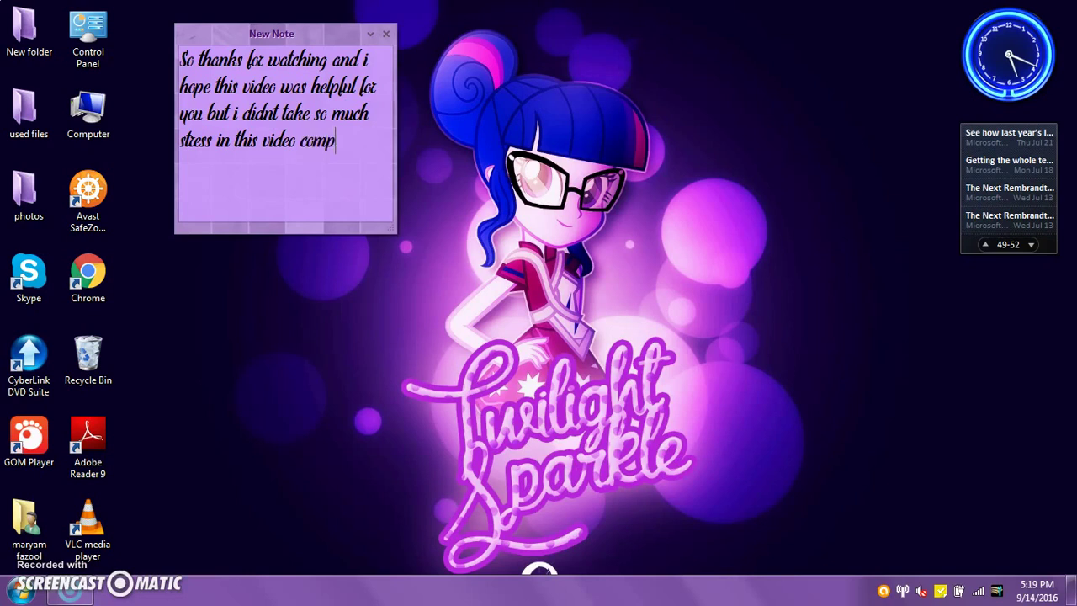
{"action": "type", "text": "aring"}
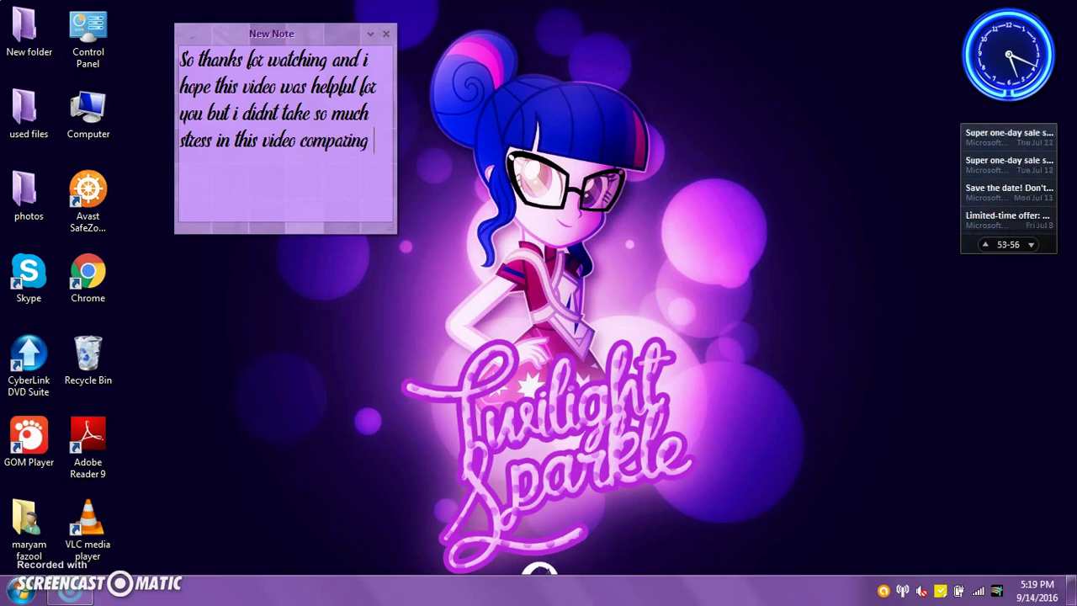
{"action": "type", "text": " to the oteh"}
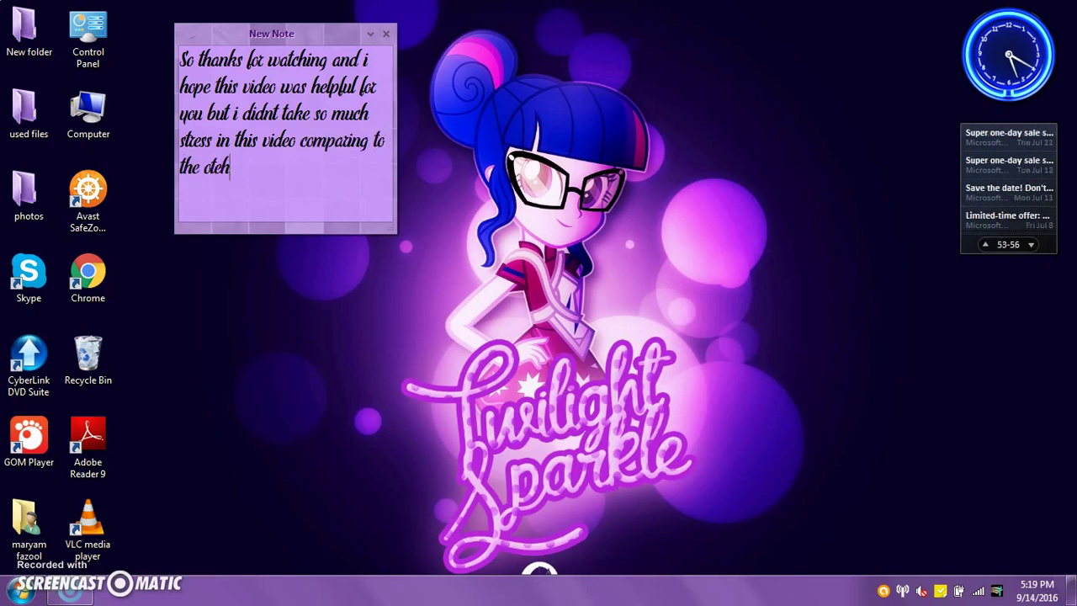
{"action": "key", "text": "BackSpace"}
{"action": "key", "text": "BackSpace"}
{"action": "type", "text": "he"}
{"action": "key", "text": "BackSpace"}
{"action": "key", "text": "BackSpace"}
{"action": "key", "text": "BackSpace"}
{"action": "key", "text": "BackSpace"}
{"action": "key", "text": "BackSpace"}
{"action": "key", "text": "BackSpace"}
{"action": "key", "text": "BackSpace"}
{"action": "key", "text": "BackSpace"}
{"action": "key", "text": "BackSpace"}
{"action": "key", "text": "BackSpace"}
{"action": "key", "text": "BackSpace"}
{"action": "key", "text": "BackSpace"}
{"action": "key", "text": "BackSpace"}
{"action": "key", "text": "BackSpace"}
{"action": "key", "text": "BackSpace"}
{"action": "key", "text": "BackSpace"}
{"action": "key", "text": "BackSpace"}
{"action": "key", "text": "BackSpace"}
{"action": "key", "text": "BackSpace"}
{"action": "key", "text": "BackSpace"}
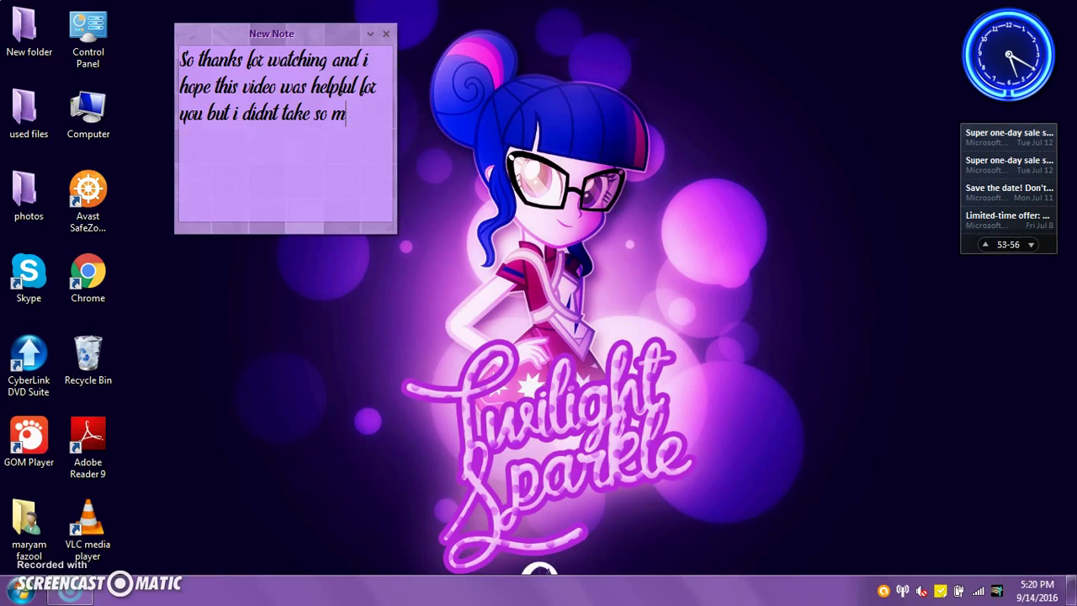
{"action": "key", "text": "BackSpace"}
{"action": "key", "text": "BackSpace"}
{"action": "key", "text": "BackSpace"}
{"action": "key", "text": "BackSpace"}
{"action": "key", "text": "BackSpace"}
{"action": "key", "text": "BackSpace"}
{"action": "key", "text": "BackSpace"}
{"action": "key", "text": "BackSpace"}
{"action": "key", "text": "BackSpace"}
{"action": "key", "text": "BackSpace"}
{"action": "key", "text": "BackSpace"}
{"action": "key", "text": "BackSpace"}
{"action": "key", "text": "BackSpace"}
{"action": "key", "text": "BackSpace"}
{"action": "key", "text": "BackSpace"}
{"action": "key", "text": "BackSpace"}
{"action": "key", "text": "BackSpace"}
{"action": "key", "text": "BackSpace"}
{"action": "key", "text": "BackSpace"}
{"action": "key", "text": "BackSpace"}
{"action": "key", "text": "BackSpace"}
{"action": "key", "text": "BackSpace"}
{"action": "key", "text": "BackSpace"}
Announce 'ok my next video is gonna be !!!' followed by the title in capitals 'THN FACTS ABOUT ME'.
{"action": "type", "text": "ok my next video is gonna be"}
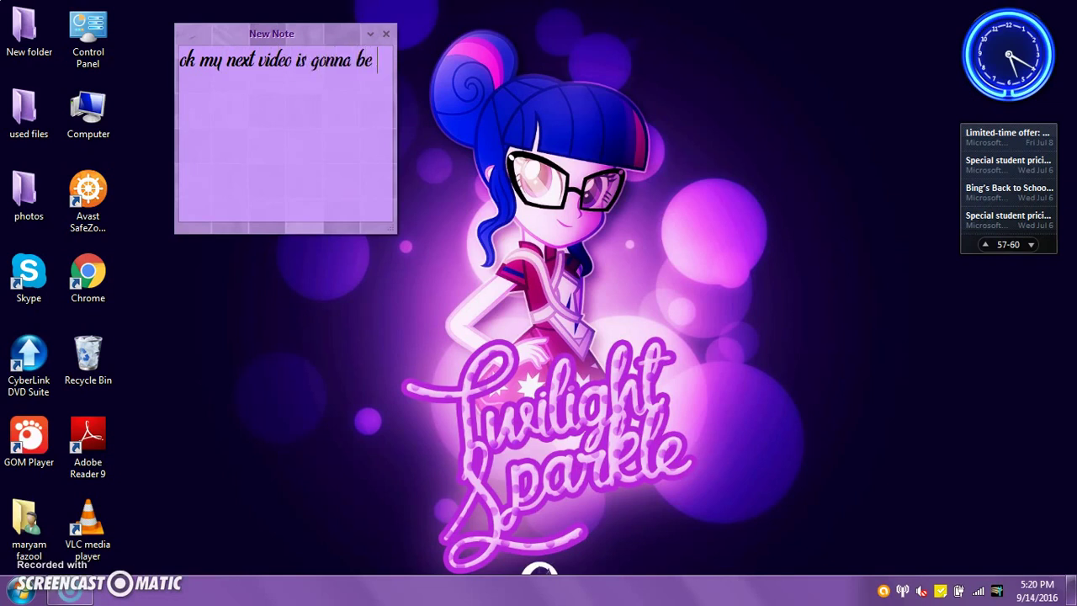
{"action": "type", "text": " !!! umm lemme "}
{"action": "type", "text": "thik"}
{"action": "type", "text": "nk.."}
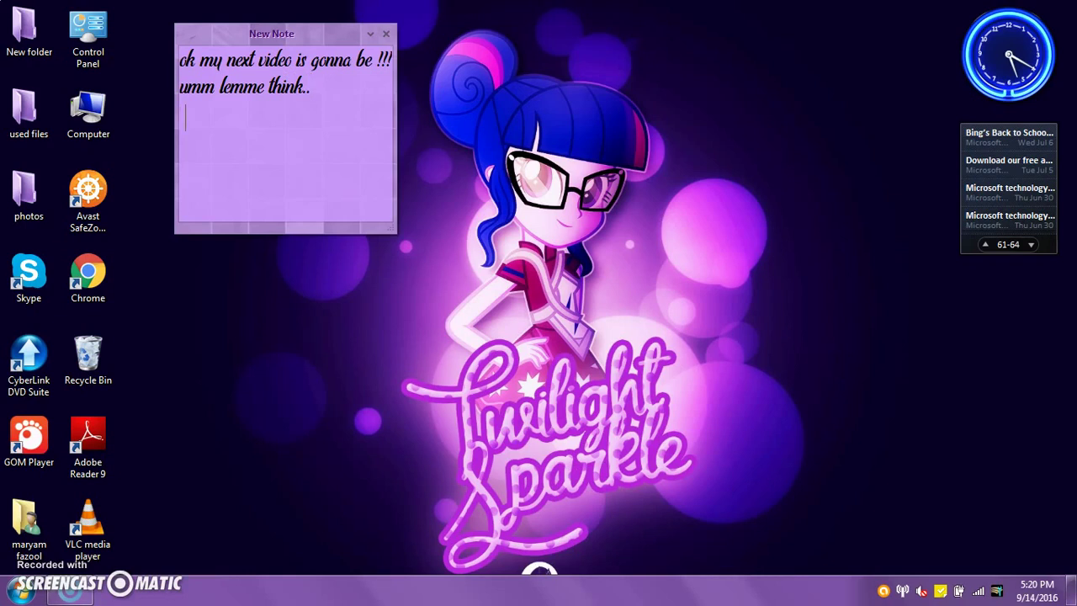
{"action": "key", "text": "Caps_Lock"}
{"action": "type", "text": "TH"}
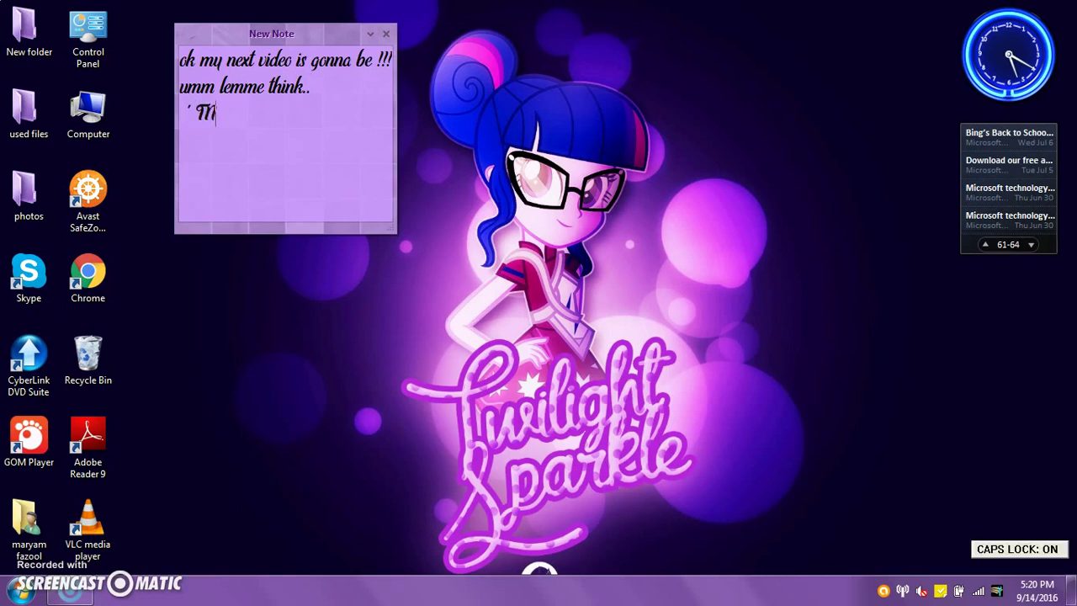
{"action": "type", "text": "N FACT"}
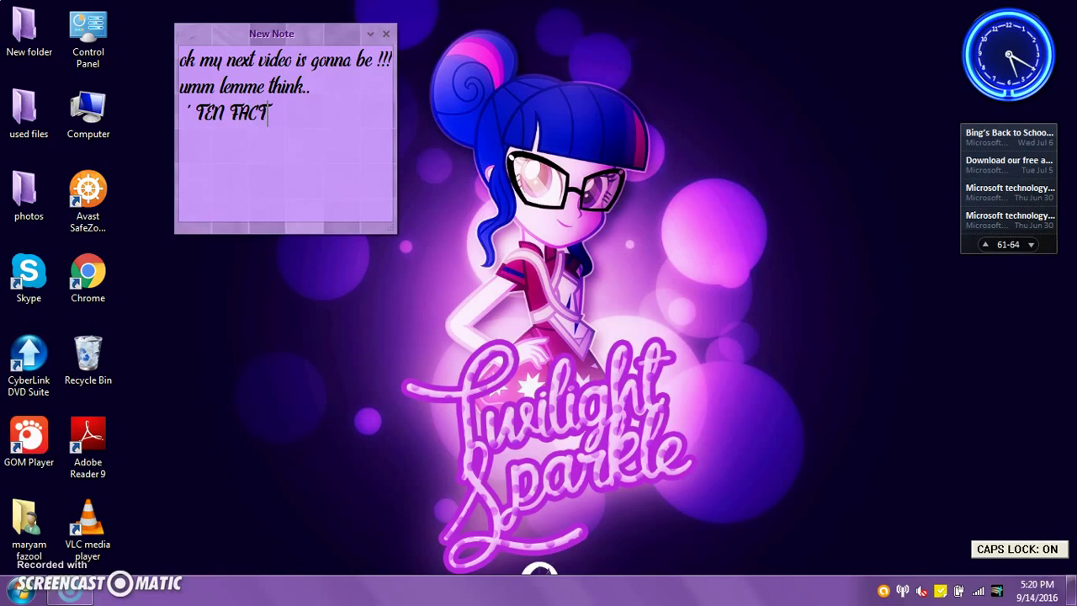
{"action": "type", "text": "S ABOUT ME"}
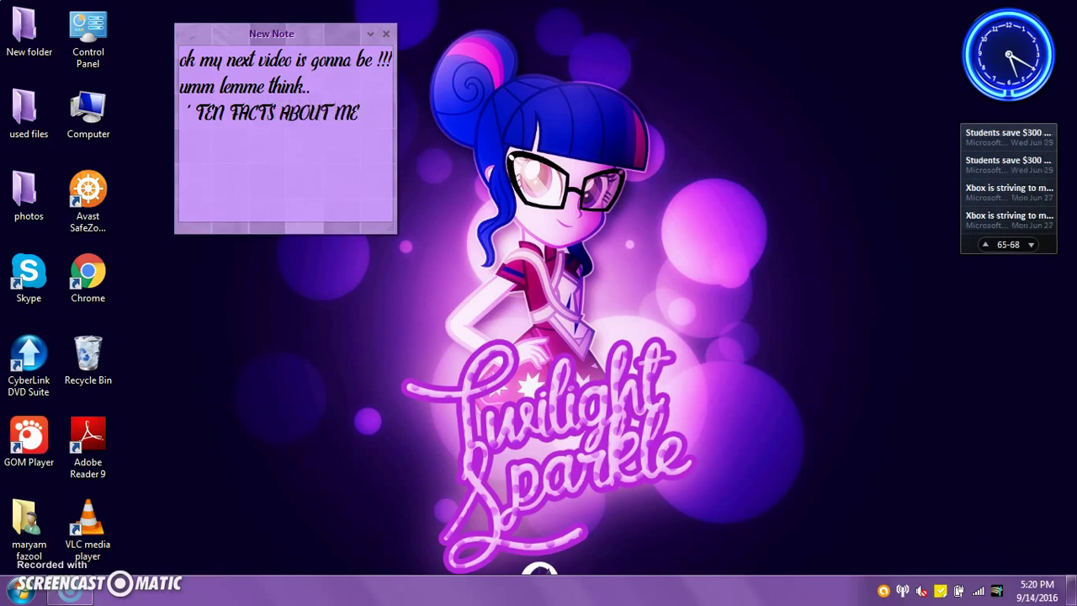
{"action": "key", "text": "Caps_Lock"}
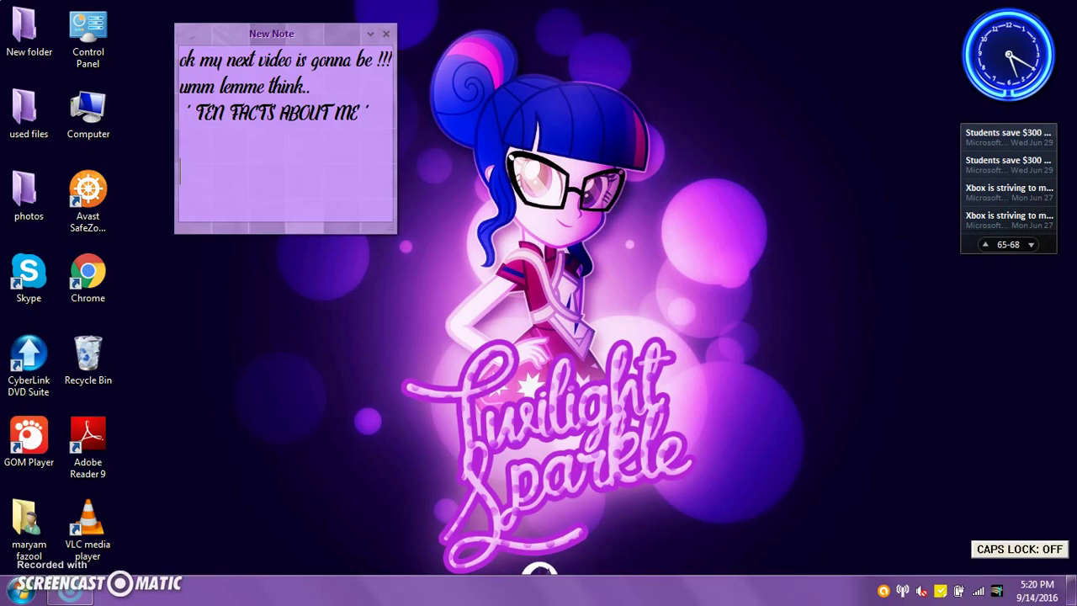
Put the title on its own line with blank lines above and below it.
{"action": "left_click", "coordinate": [313, 91]}
{"action": "key", "text": "Return"}
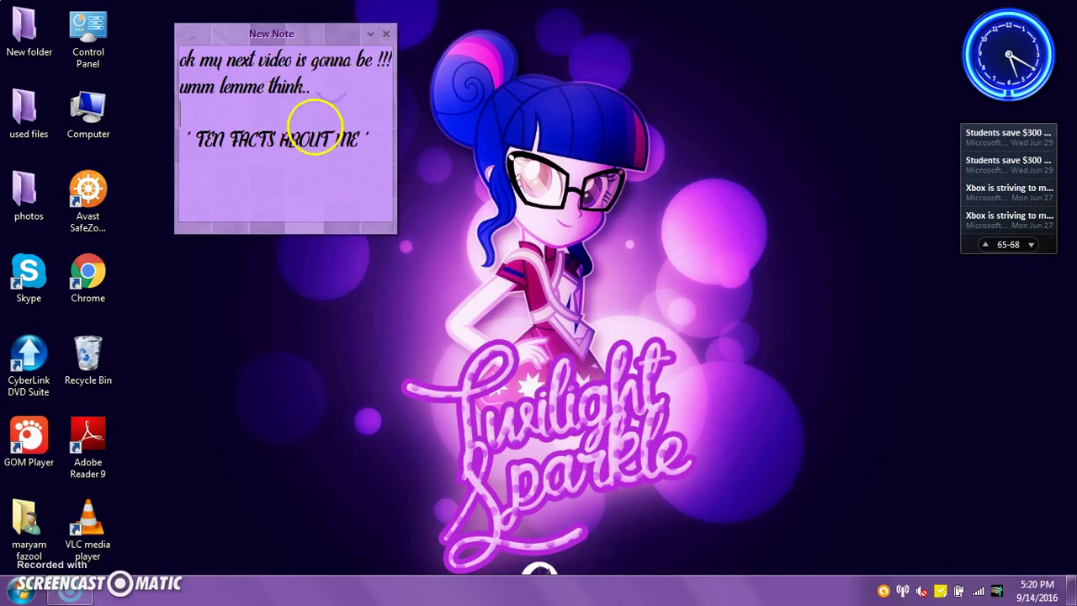
{"action": "left_click", "coordinate": [384, 139]}
{"action": "key", "text": "Return"}
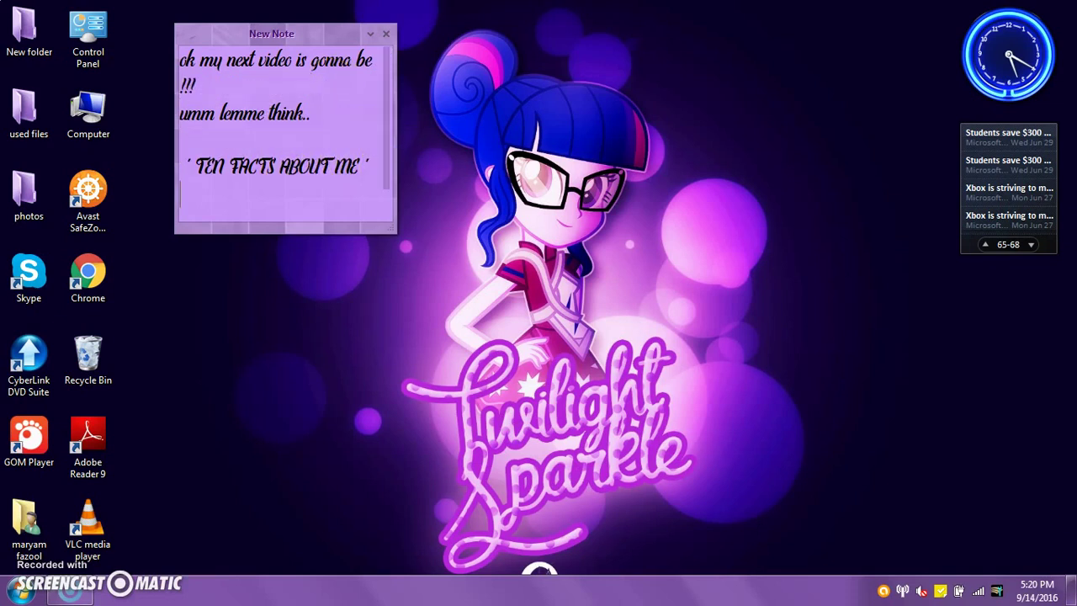
{"action": "key", "text": "Return"}
Write thanks for watching and ask viewers to like, comment suggestions, and subscribe.
{"action": "type", "text": "ok anyways o"}
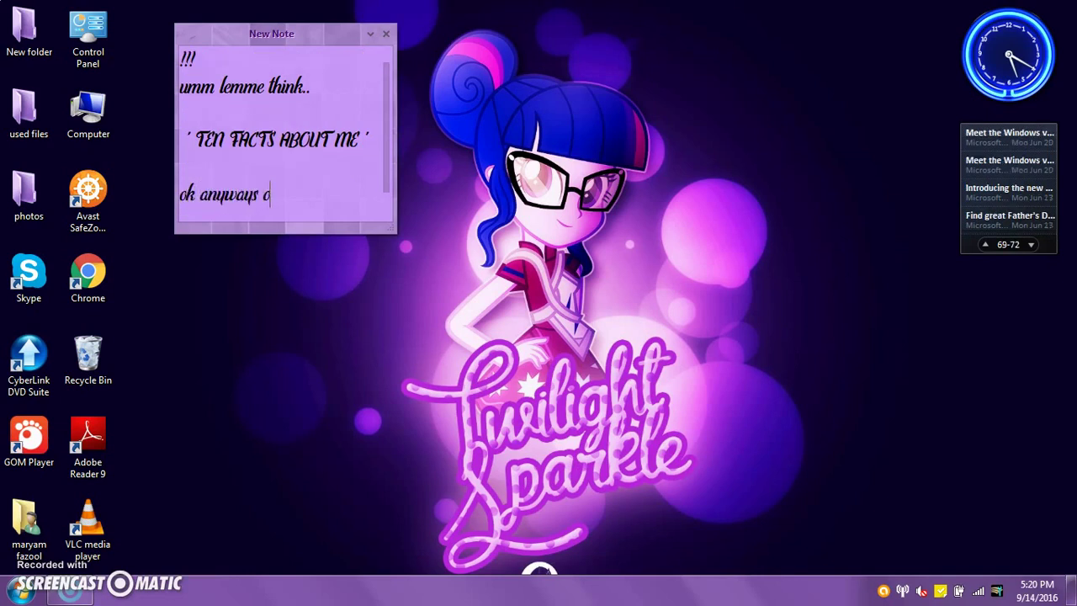
{"action": "type", "text": "nee again "}
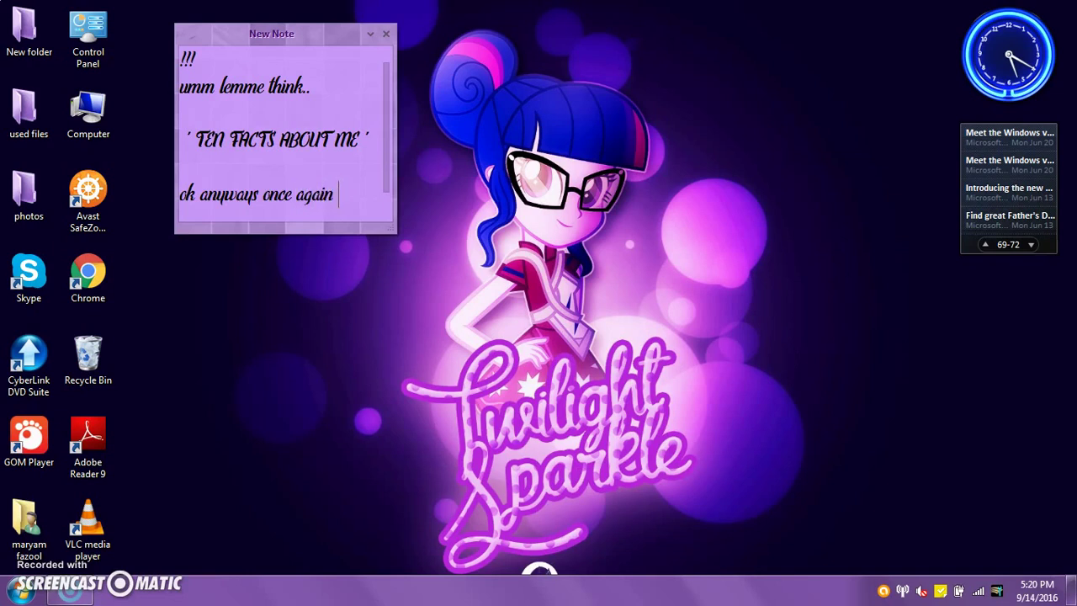
{"action": "type", "text": "thanks so much for wattching"}
{"action": "key", "text": "Return"}
{"action": "type", "text": "..."}
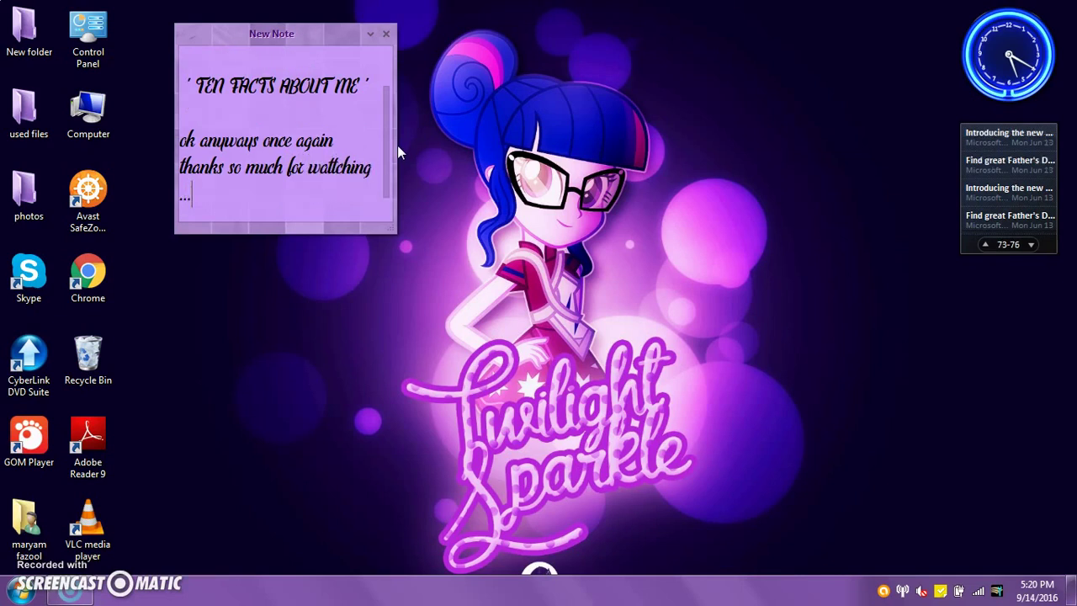
{"action": "type", "text": "plz dont forget"}
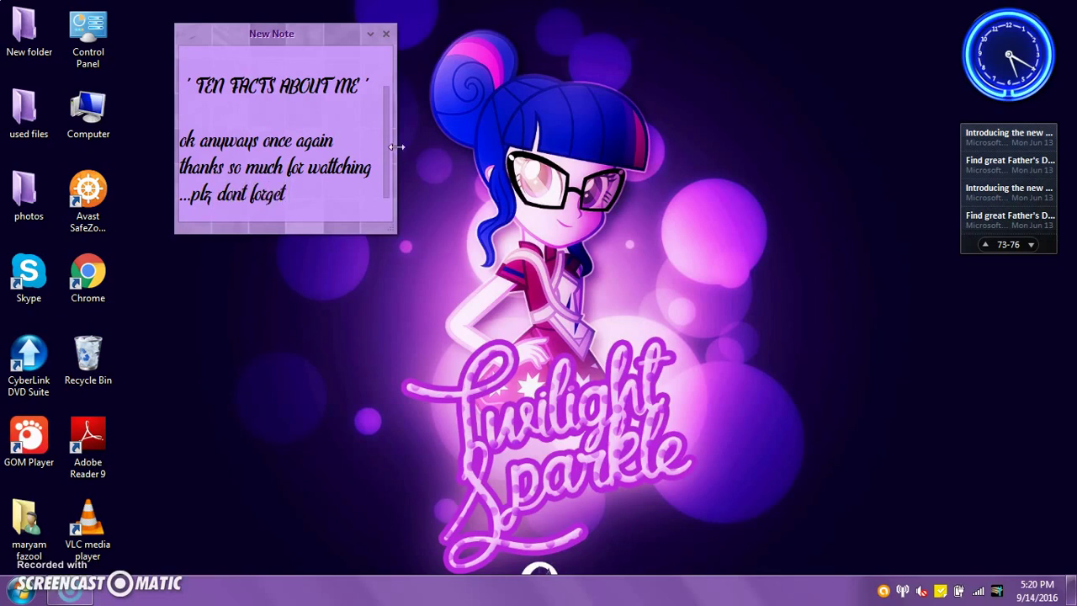
{"action": "type", "text": " to like this v"}
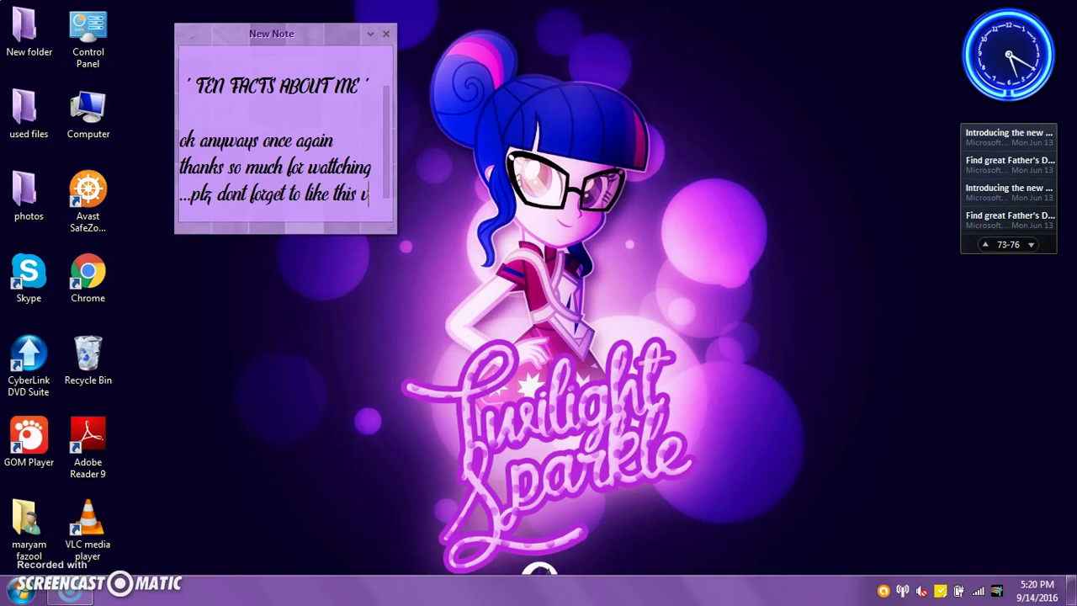
{"action": "type", "text": "ideo and co"}
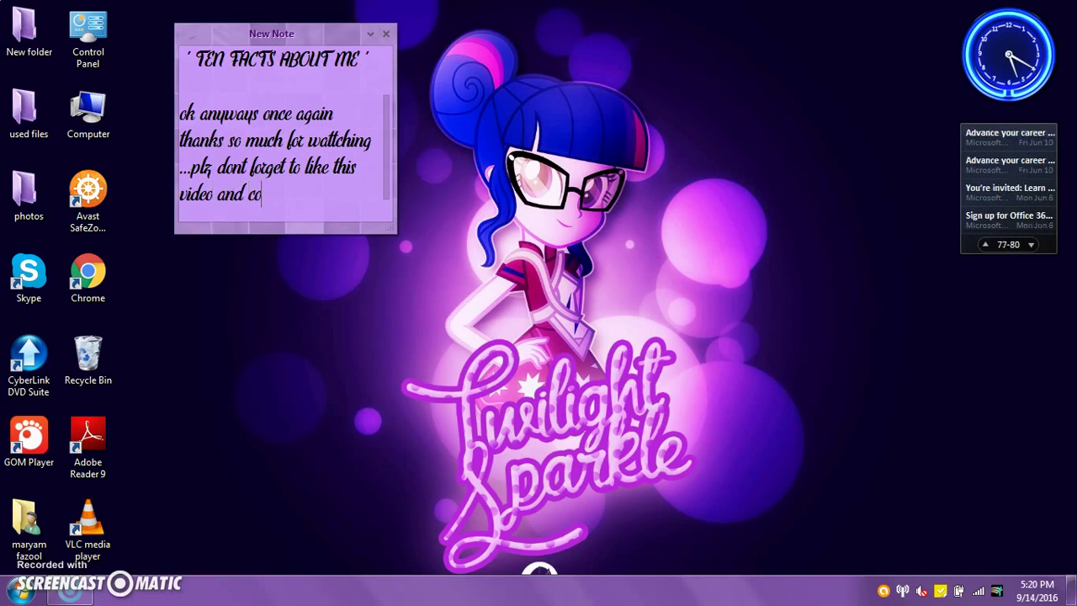
{"action": "type", "text": "mment down"}
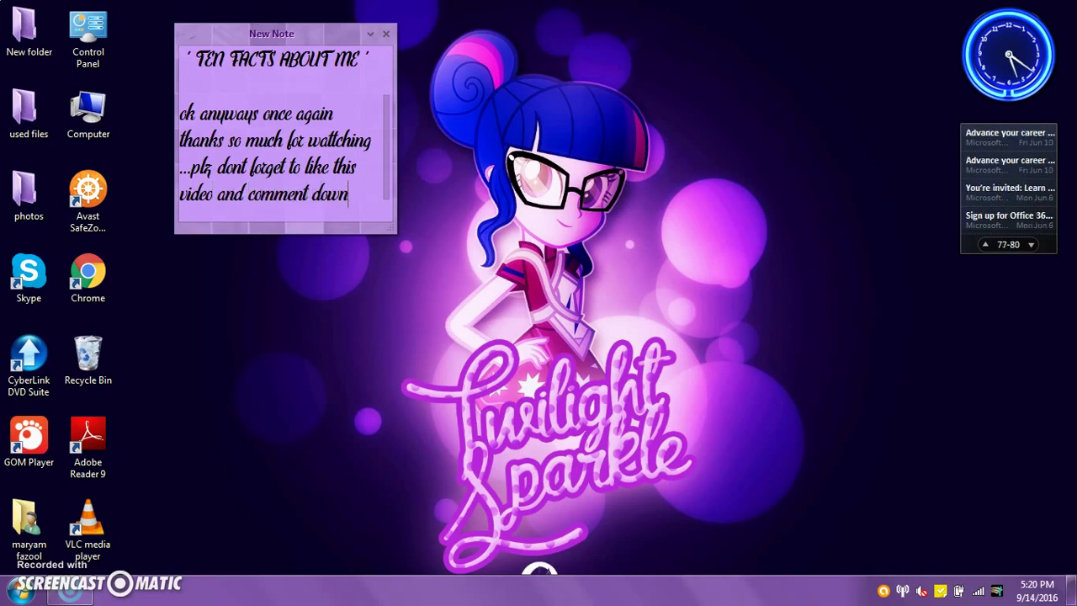
{"action": "type", "text": " any sugge"}
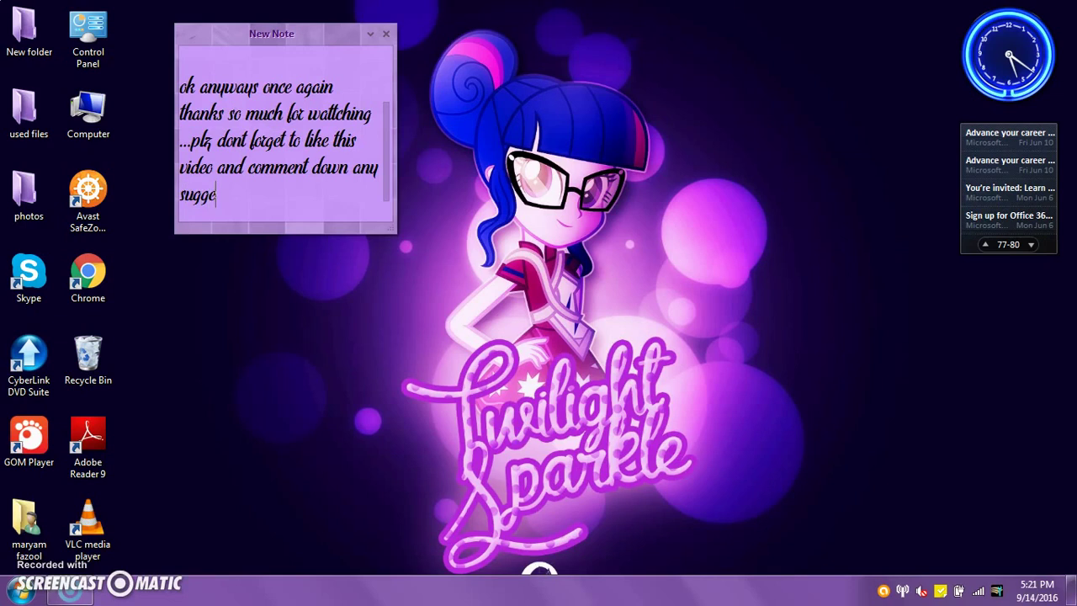
{"action": "type", "text": "stions or w"}
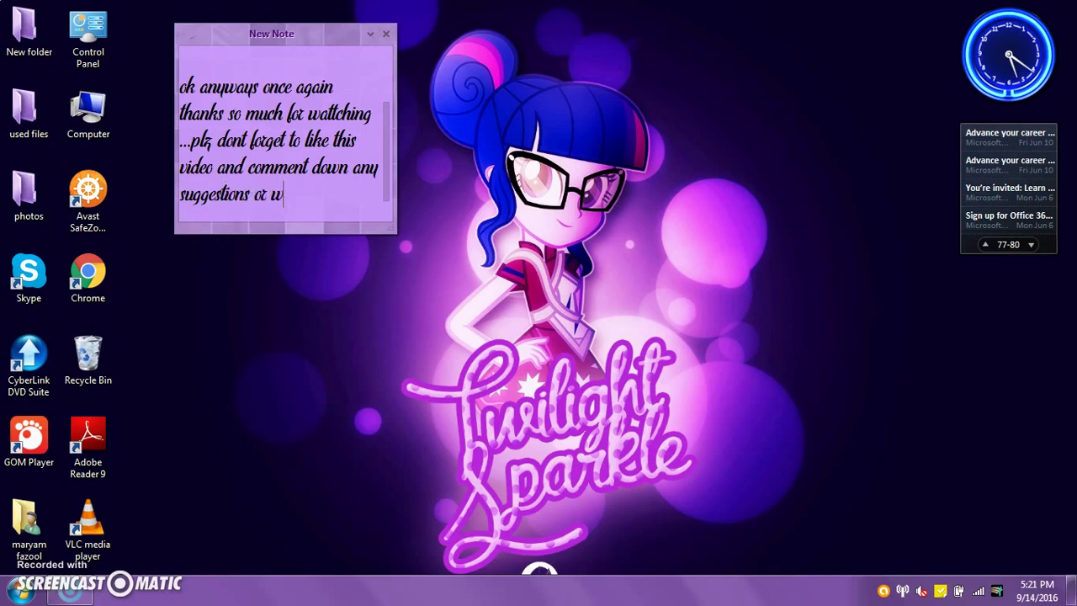
{"action": "type", "text": "ishes to mak"}
{"action": "type", "text": "de"}
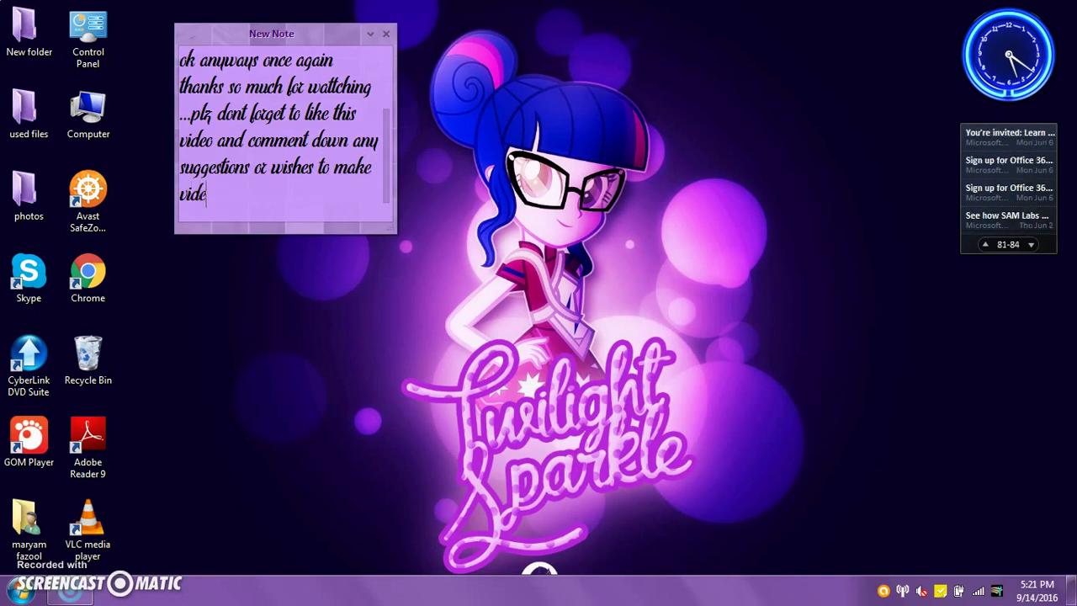
{"action": "type", "text": "os ... and subscribe ofco"}
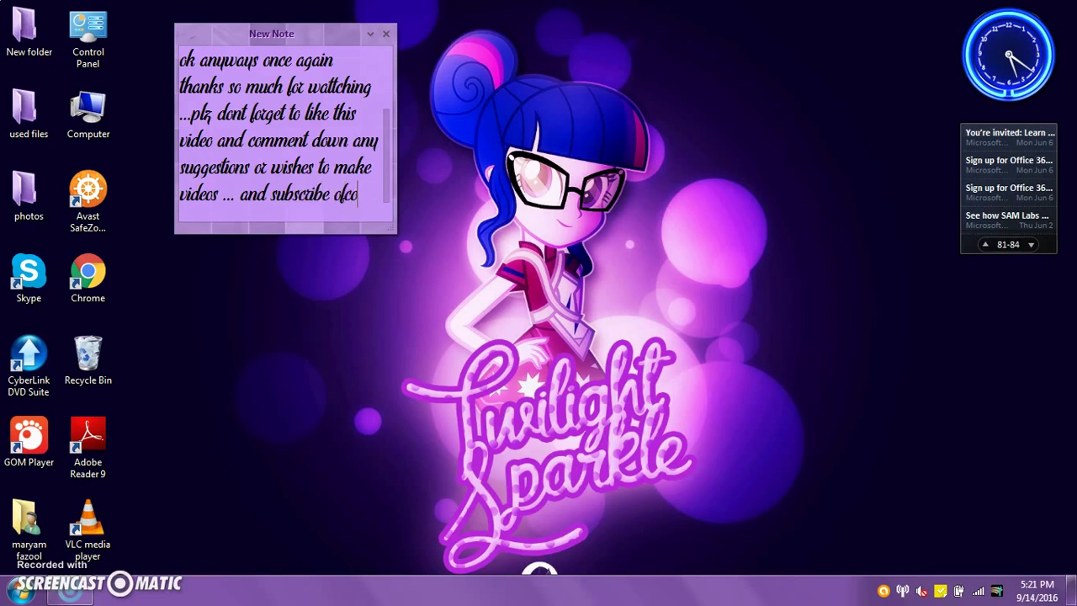
{"action": "type", "text": "urse if u havent"}
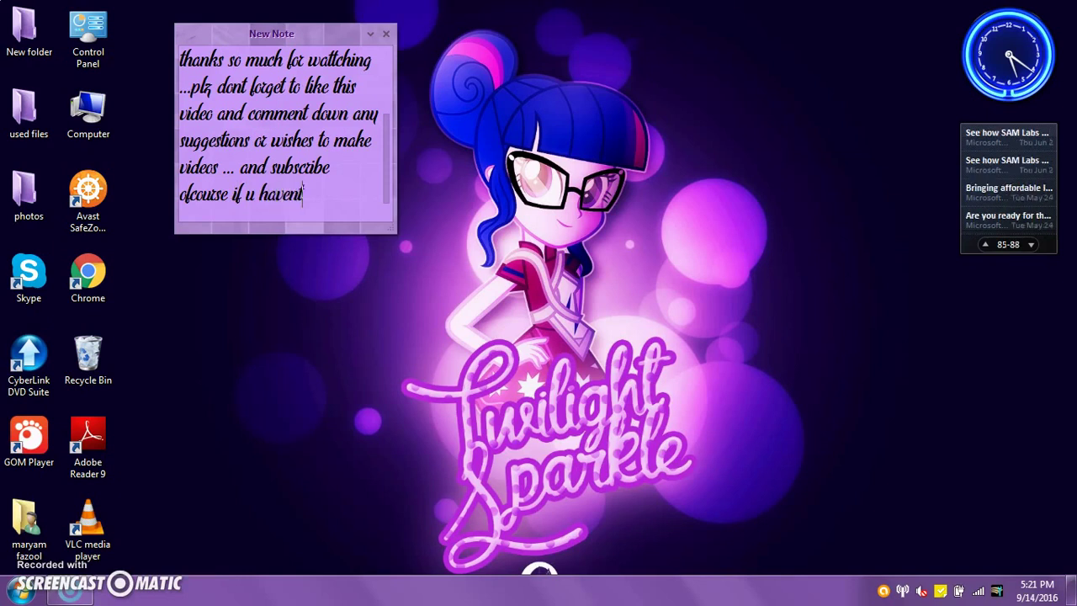
{"action": "type", "text": "!!!! and if its rea"}
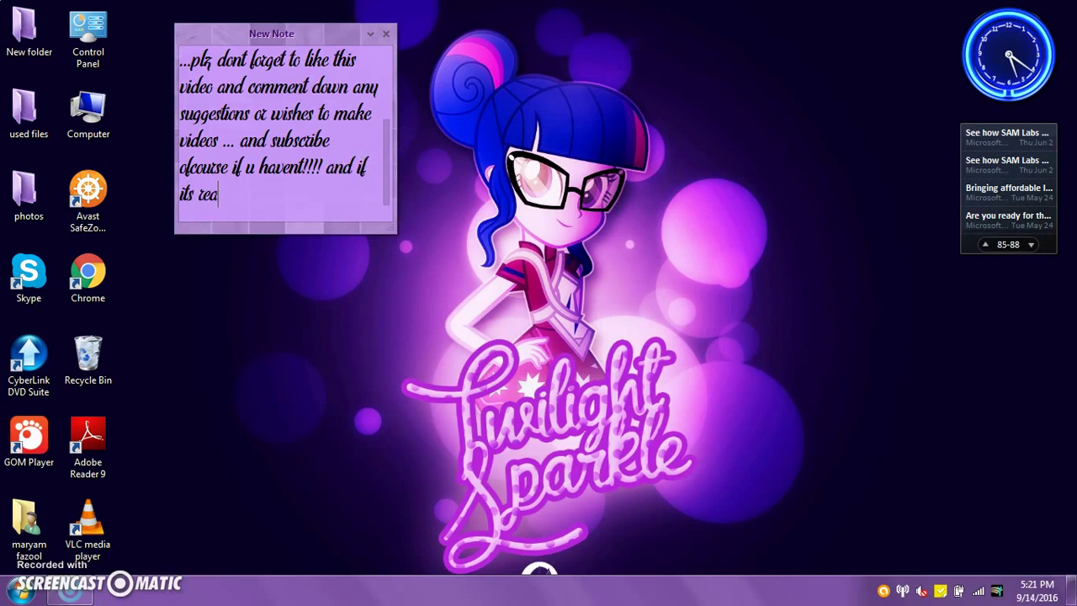
{"action": "type", "text": "lly iime t"}
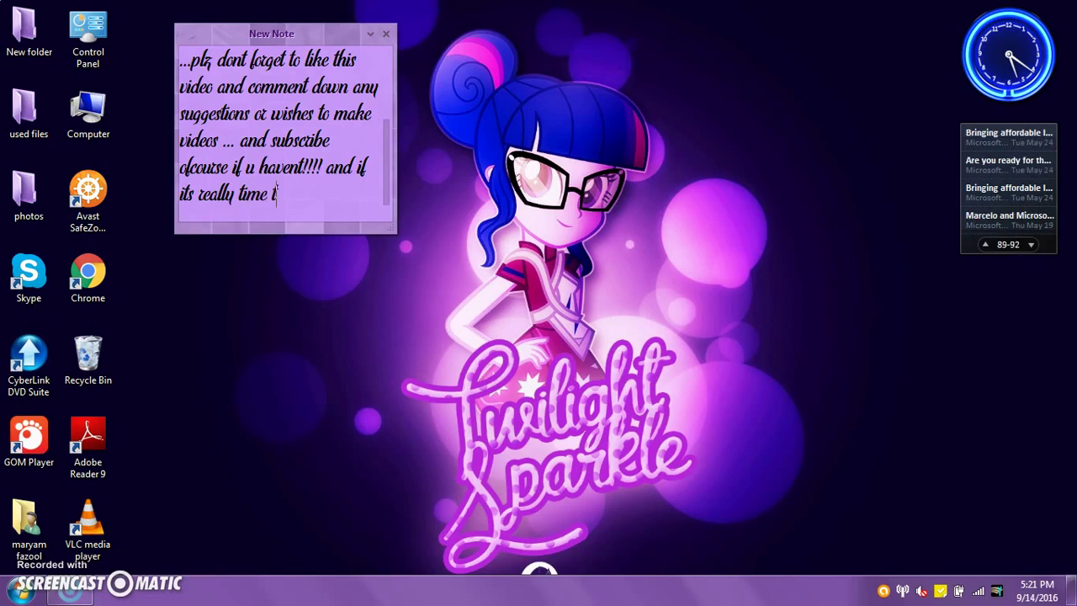
{"action": "type", "text": "aking for goingto"}
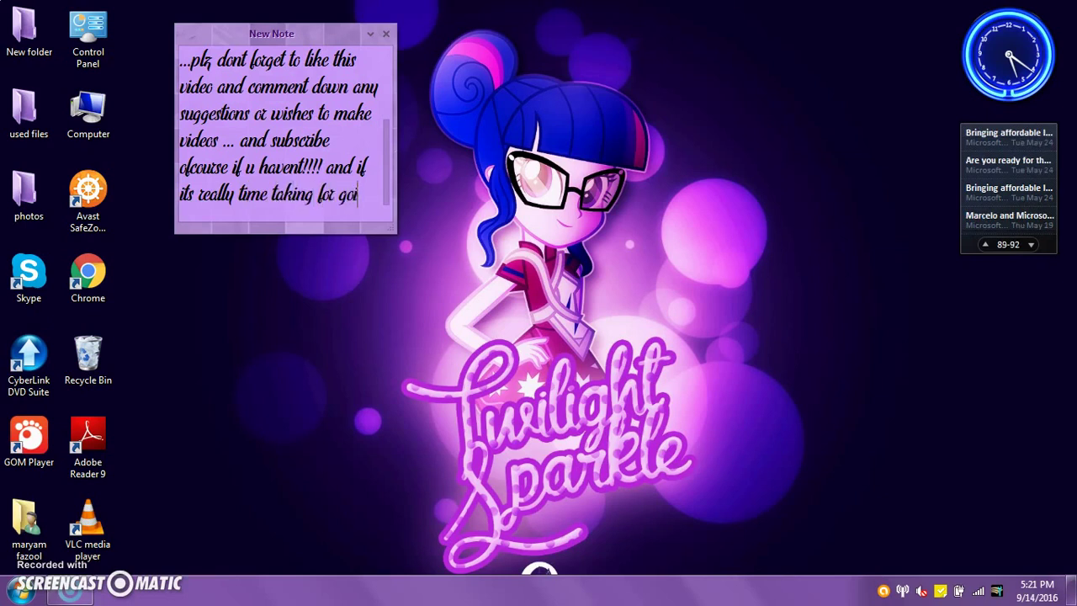
Fix the typos and finish with 'i can put the link in the description! ok', adding blank lines.
{"action": "key", "text": "BackSpace"}
{"action": "type", "text": "t"}
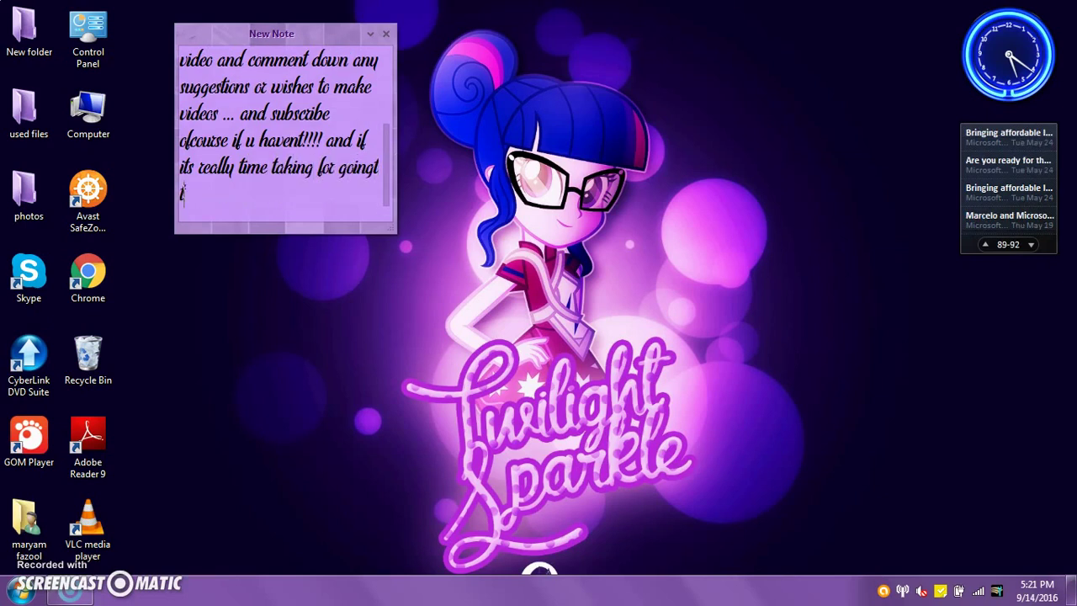
{"action": "key", "text": "BackSpace"}
{"action": "key", "text": "BackSpace"}
{"action": "type", "text": "to google and typing an dall"}
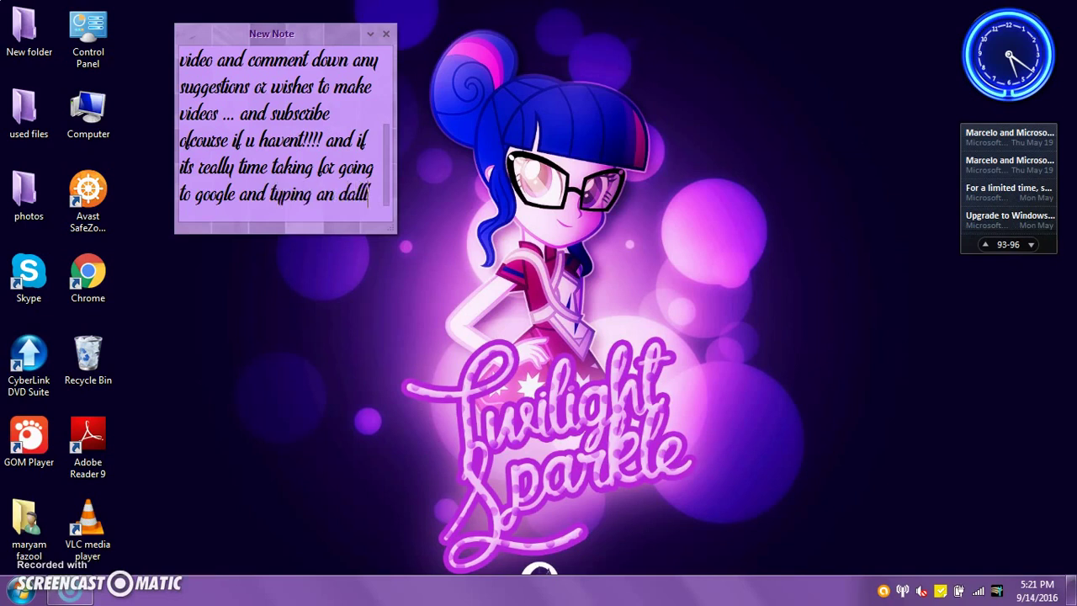
{"action": "type", "text": "l whatever "}
{"action": "type", "text": "!!!"}
{"action": "type", "text": " i can "}
{"action": "type", "text": "pi"}
{"action": "type", "text": "ut the lin"}
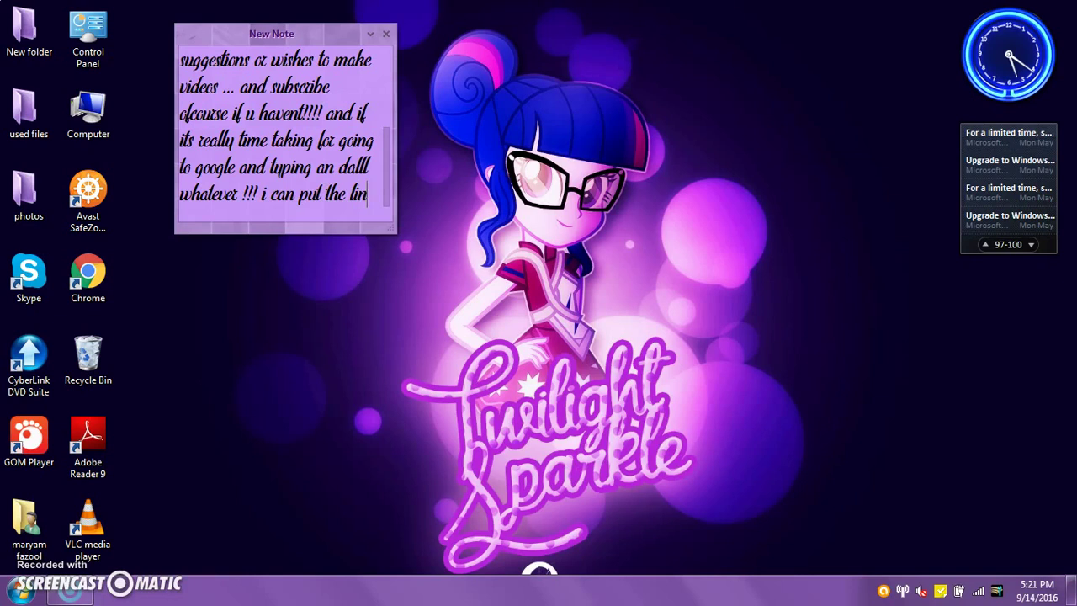
{"action": "type", "text": "k in the dec"}
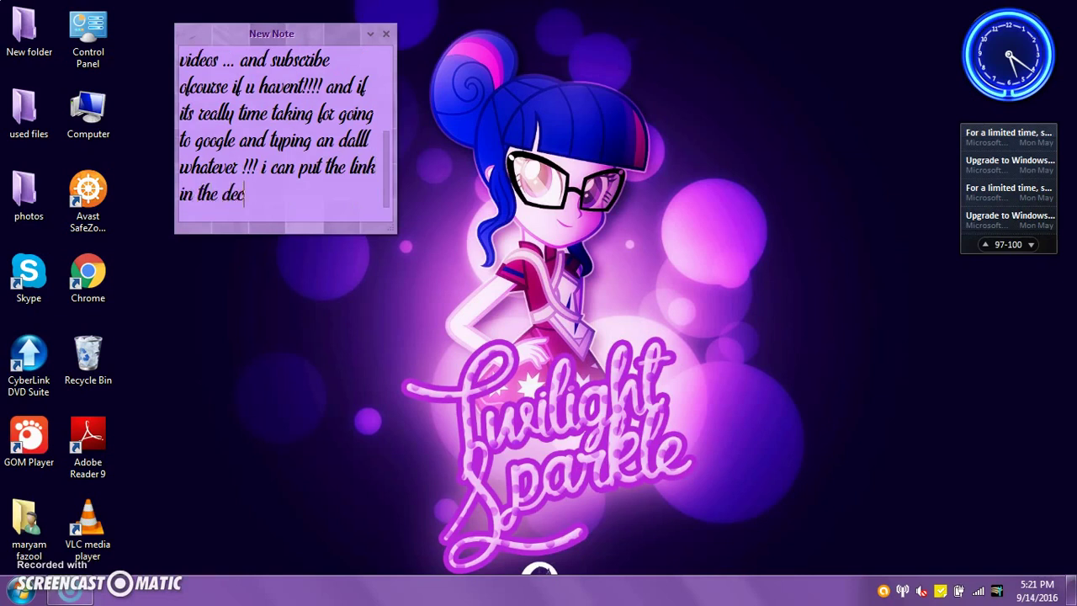
{"action": "type", "text": "i"}
{"action": "key", "text": "BackSpace"}
{"action": "key", "text": "BackSpace"}
{"action": "type", "text": "scription! ok"}
{"action": "key", "text": "Return"}
{"action": "key", "text": "Return"}
{"action": "key", "text": "Return"}
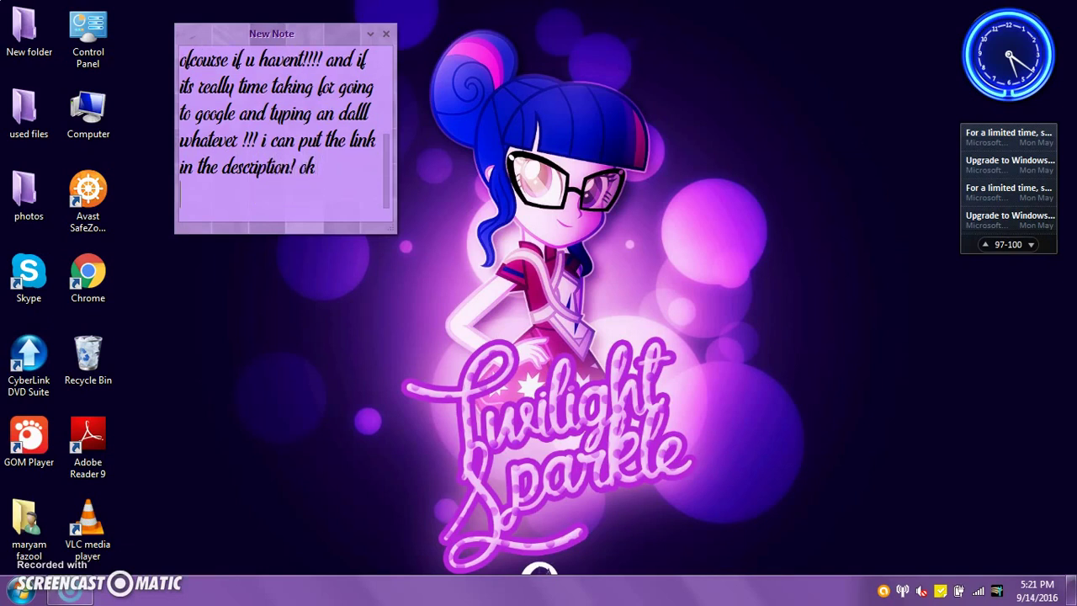